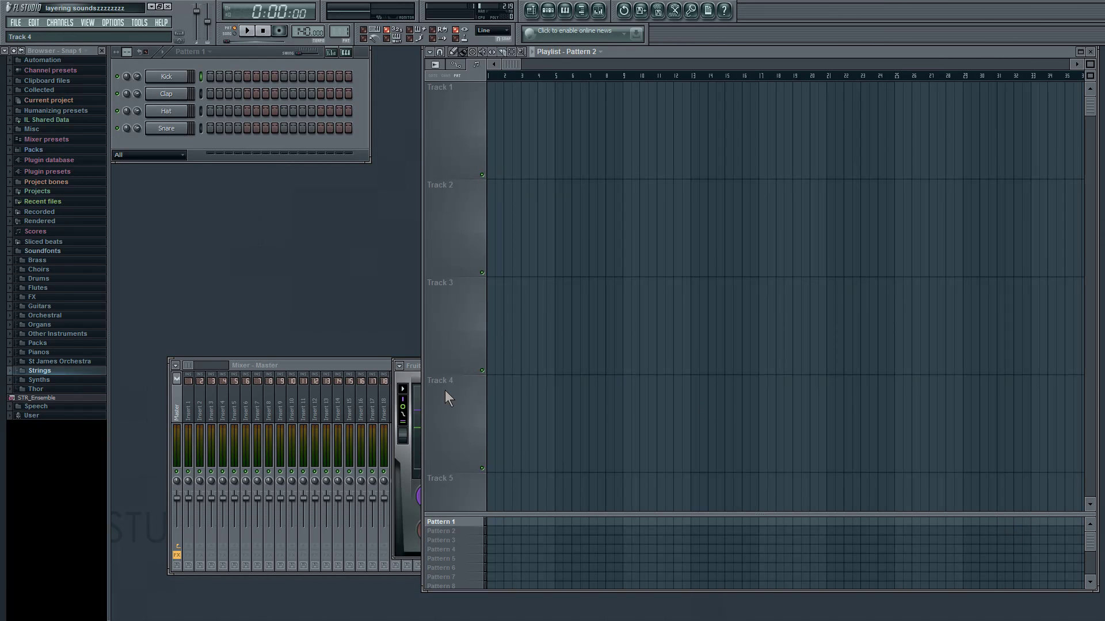
Step: Move the Fruity Limiter window clear of the mixer and bring the mixer in front of the playlist
{"action": "left_click_drag", "start_coordinate": [422, 369], "coordinate": [732, 116]}
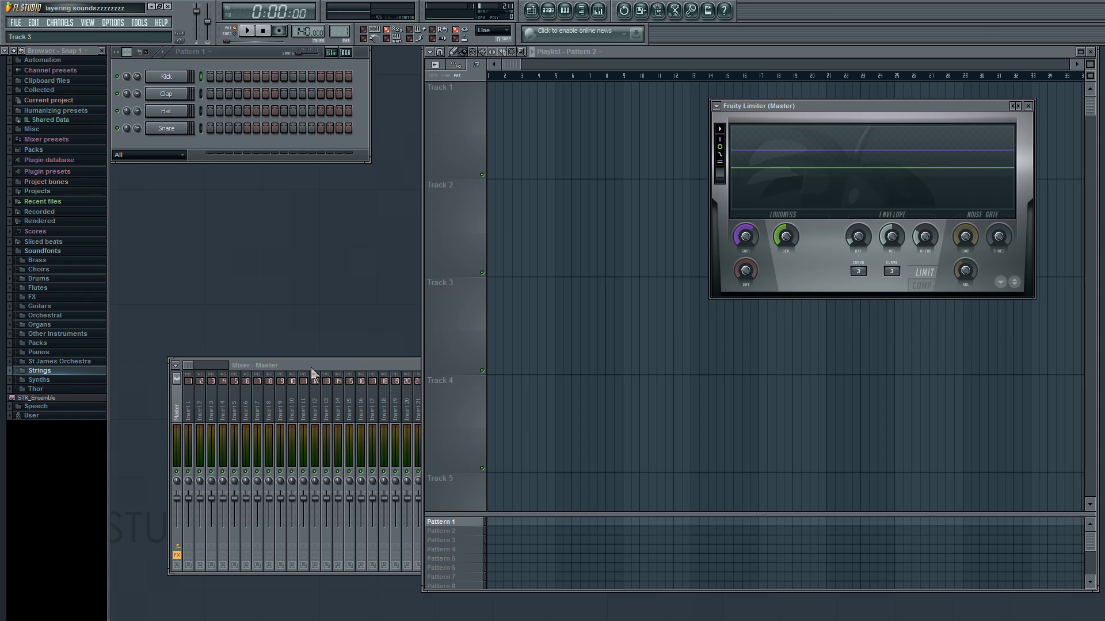
{"action": "left_click_drag", "start_coordinate": [309, 367], "coordinate": [284, 385]}
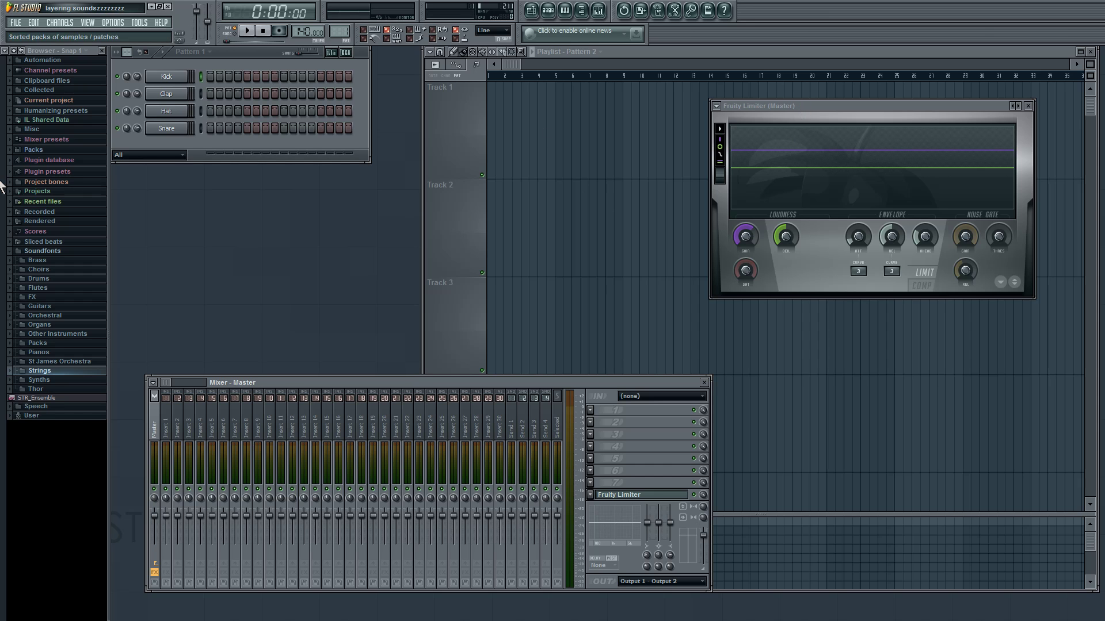
Step: Load the brass soundfonts ZSF_Brass_Ensemble_SE, BollandBrassSection, RolandOrchestralBrass and RolandSuperTenor onto the Kick, Clap, Hat and Snare channels respectively
{"action": "left_click", "coordinate": [37, 260]}
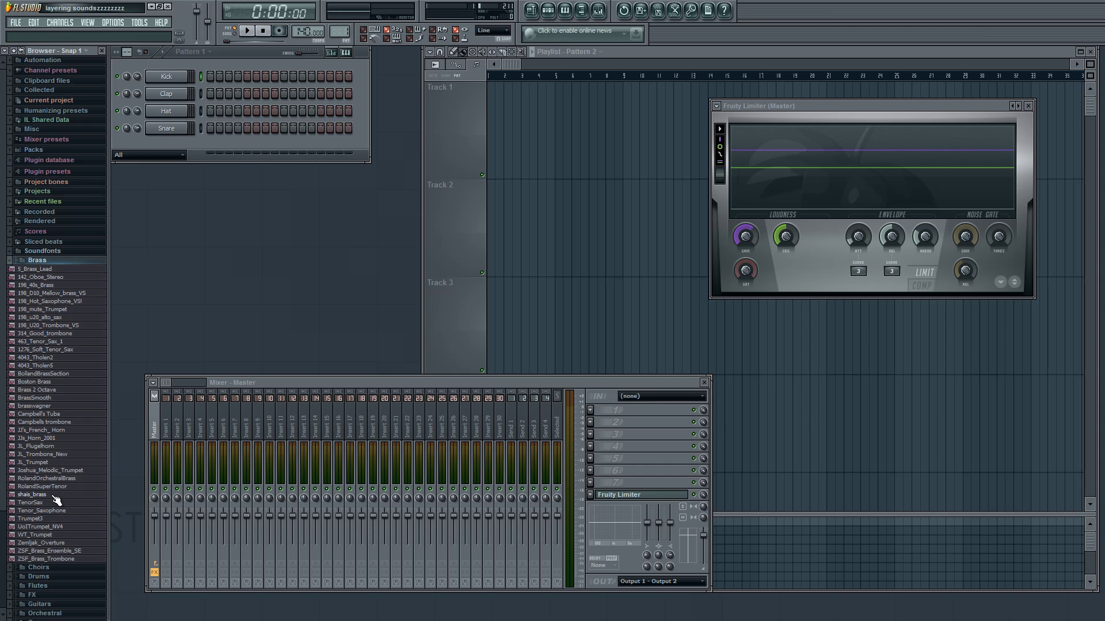
{"action": "left_click_drag", "start_coordinate": [65, 554], "coordinate": [181, 89]}
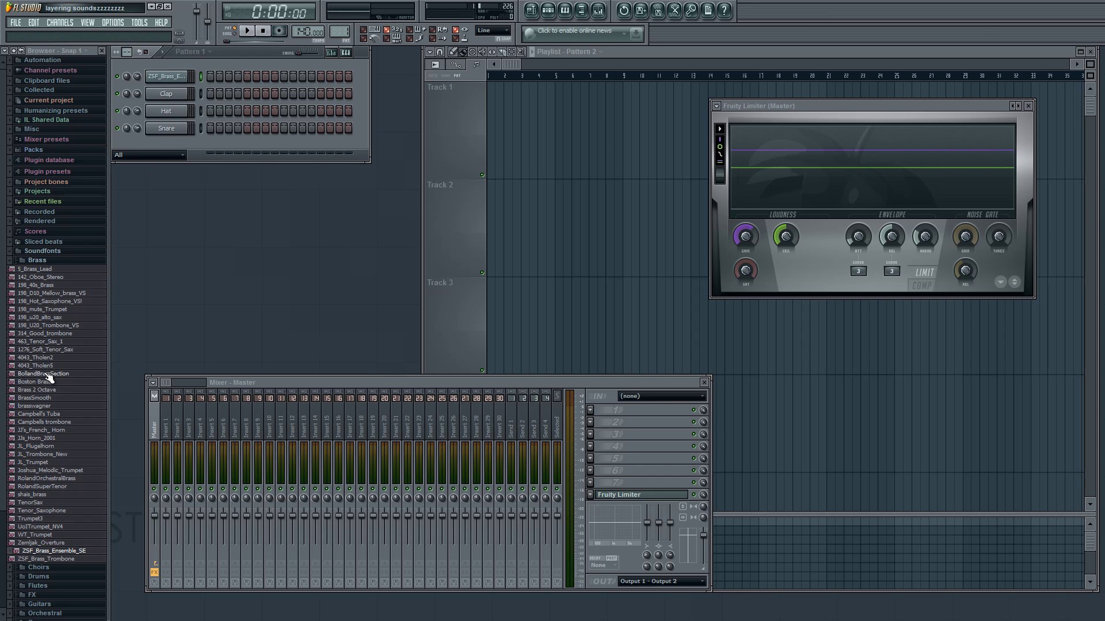
{"action": "left_click_drag", "start_coordinate": [44, 374], "coordinate": [166, 94]}
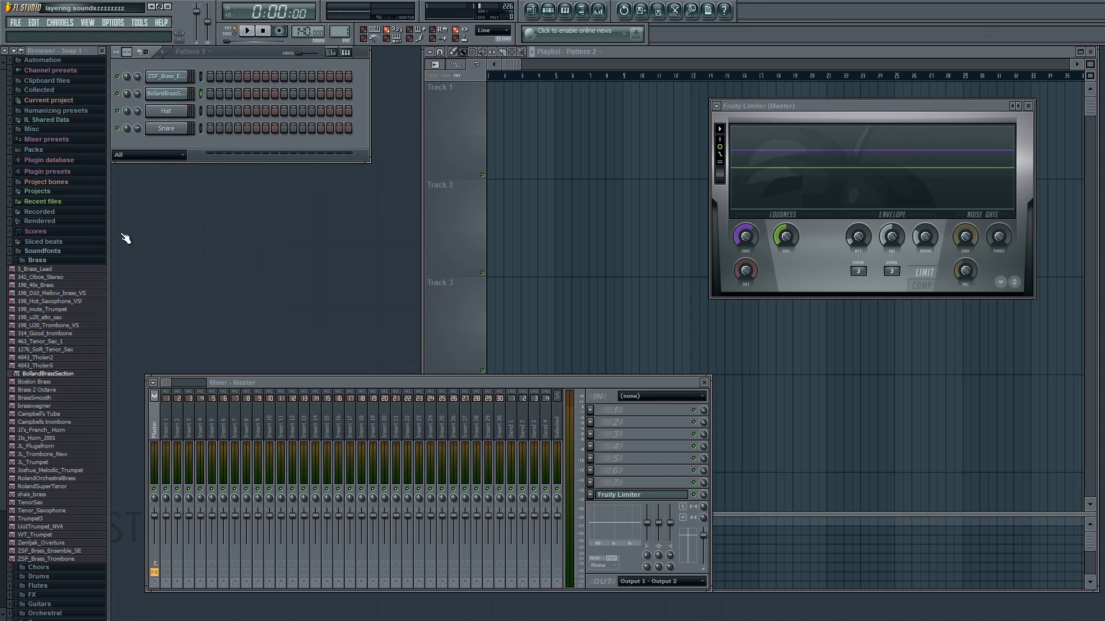
{"action": "left_click_drag", "start_coordinate": [49, 478], "coordinate": [167, 111]}
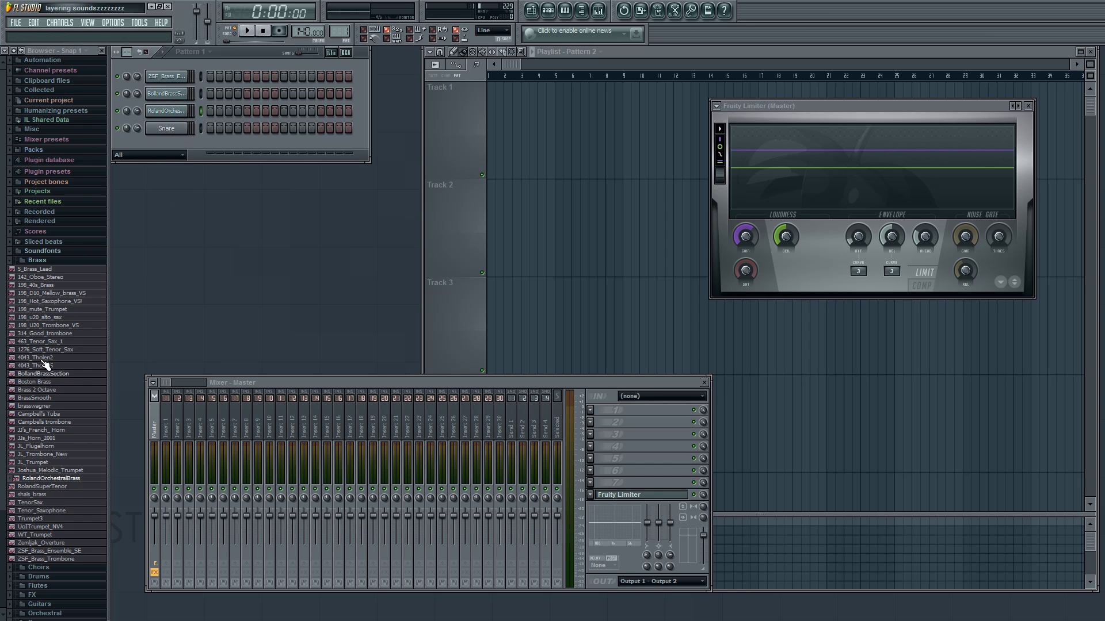
{"action": "left_click_drag", "start_coordinate": [46, 486], "coordinate": [173, 131]}
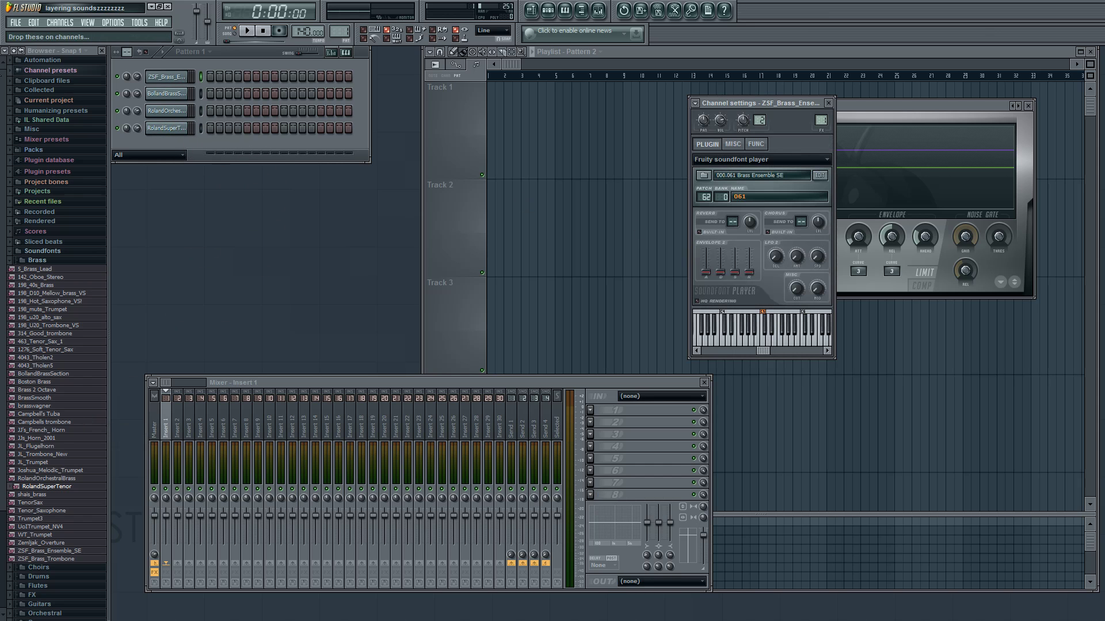
Step: Insert a Layer channel above the four brass channels
{"action": "right_click", "coordinate": [164, 80]}
{"action": "mouse_move", "coordinate": [216, 185]}
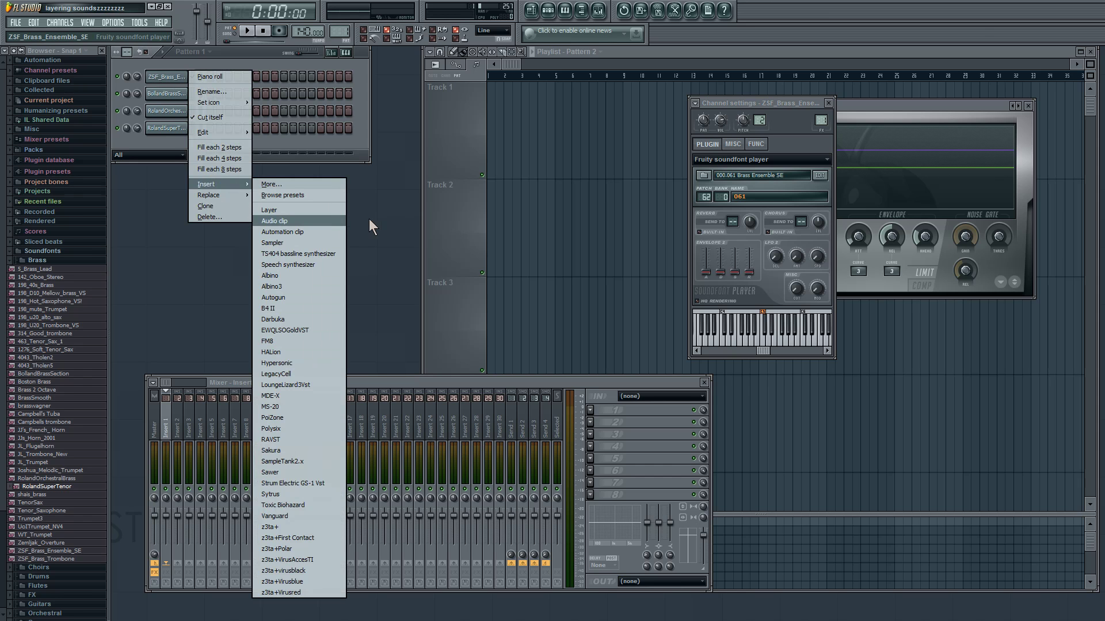
{"action": "left_click", "coordinate": [315, 211]}
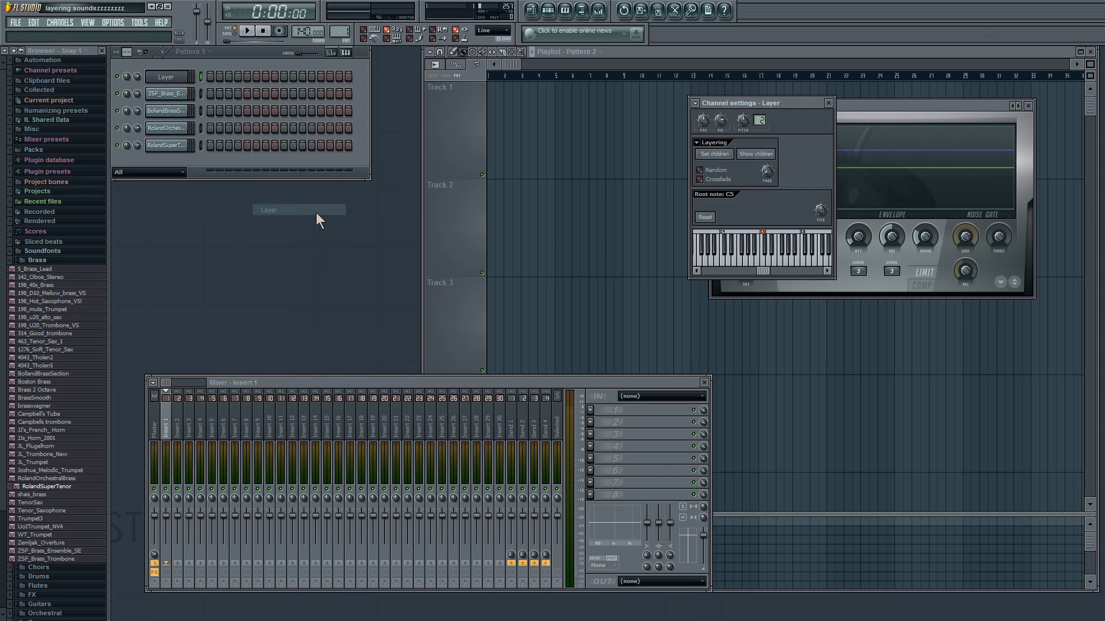
{"action": "right_click", "coordinate": [168, 93]}
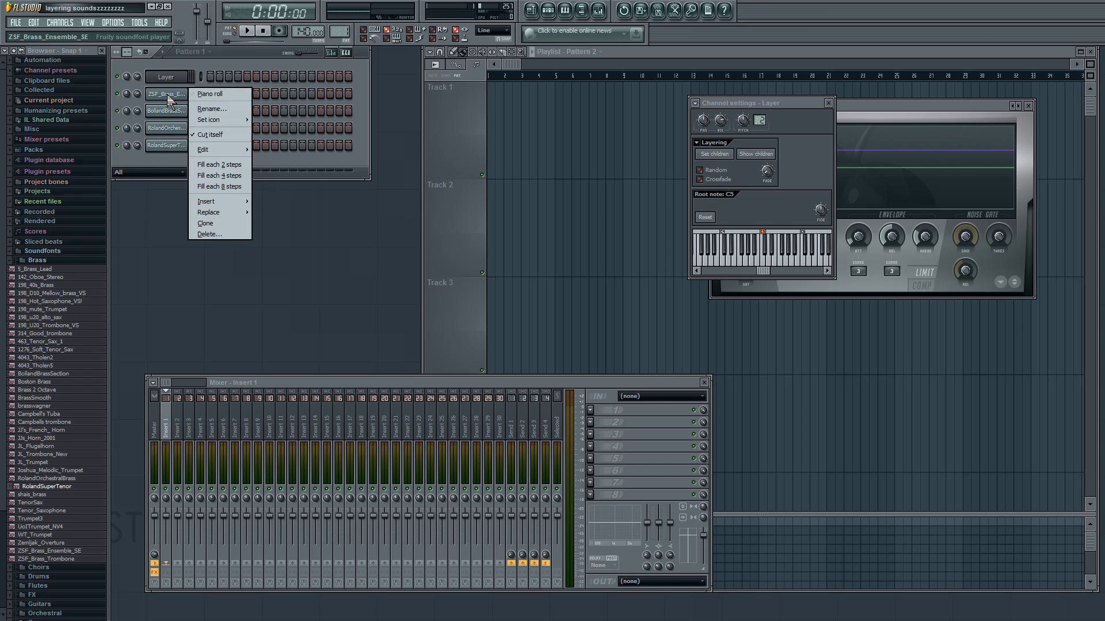
{"action": "mouse_move", "coordinate": [242, 204]}
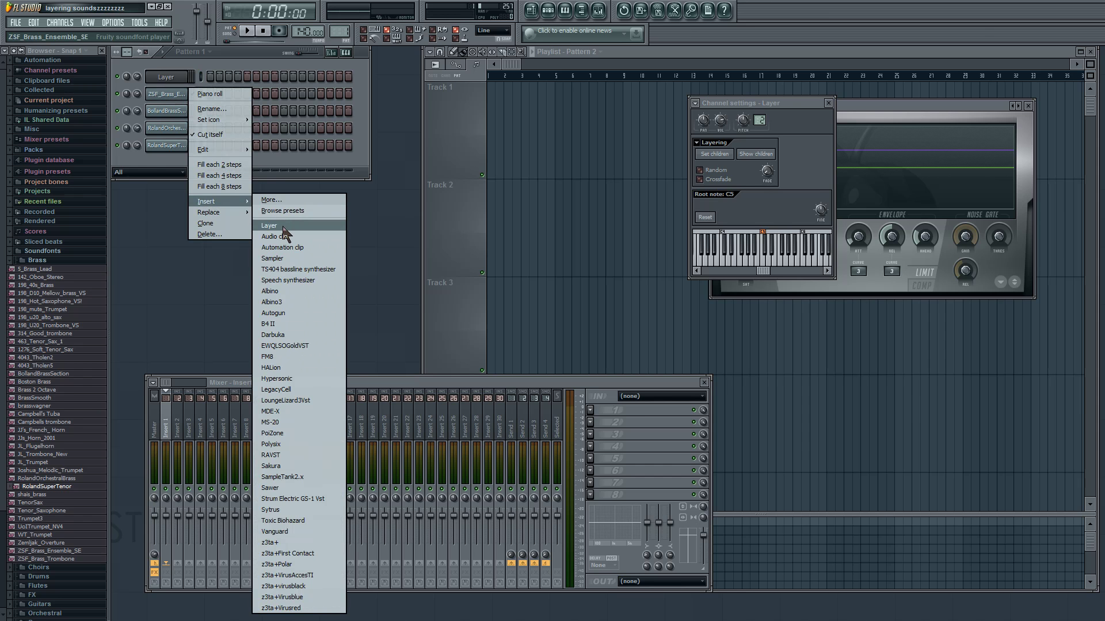
{"action": "left_click", "coordinate": [353, 175]}
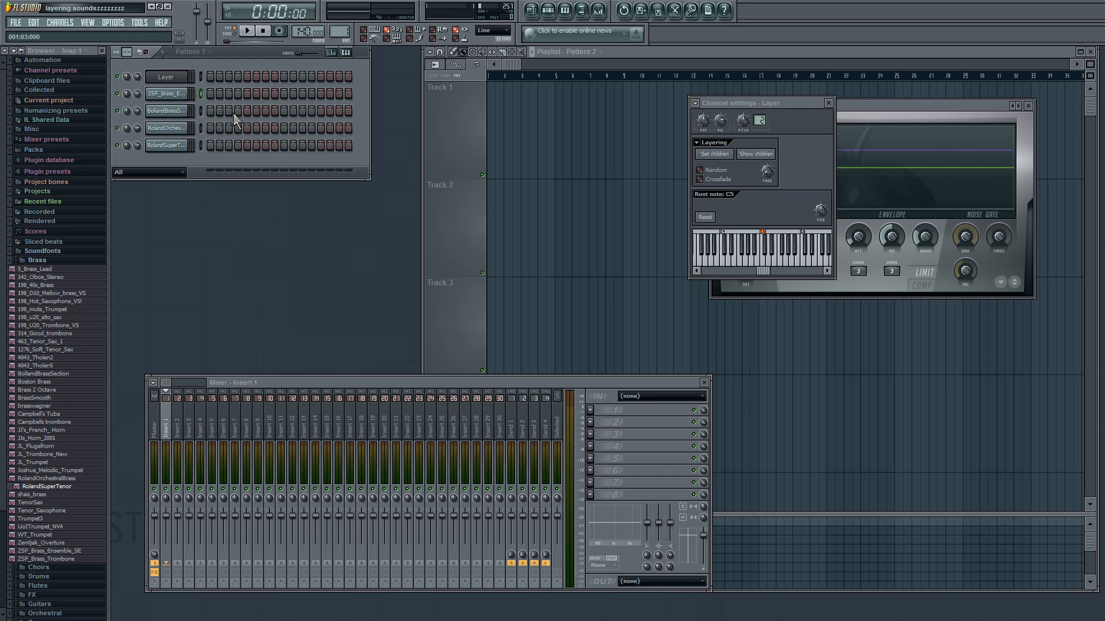
Step: Inspect the settings of the Layer channel and each brass channel, including the mixer insert each one uses
{"action": "left_click", "coordinate": [180, 81]}
{"action": "left_click", "coordinate": [180, 81]}
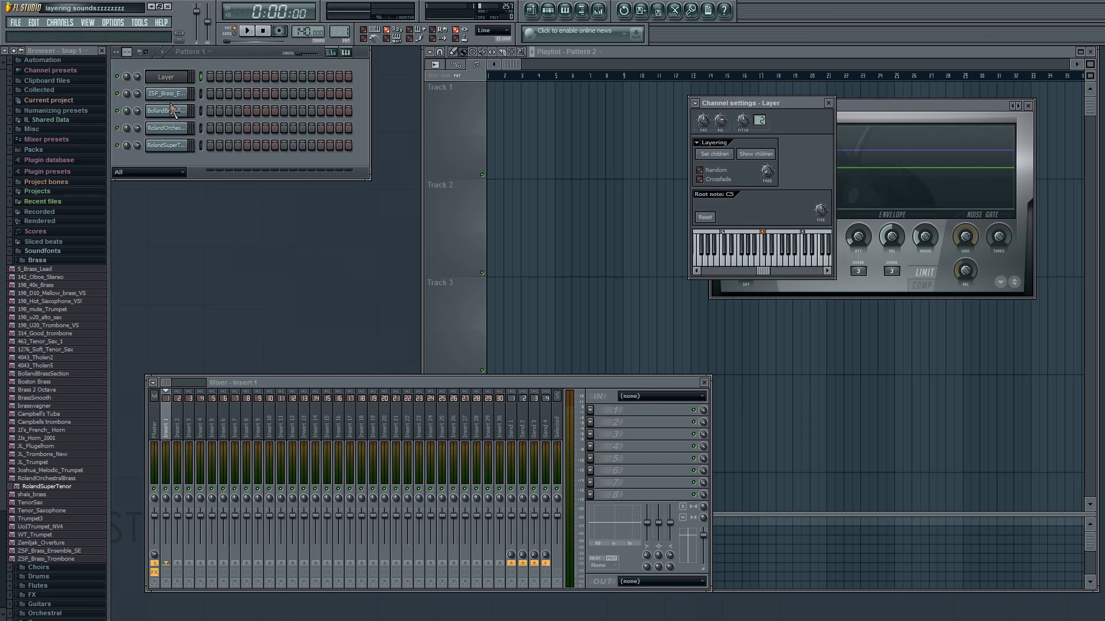
{"action": "left_click", "coordinate": [173, 94]}
{"action": "left_click", "coordinate": [173, 110]}
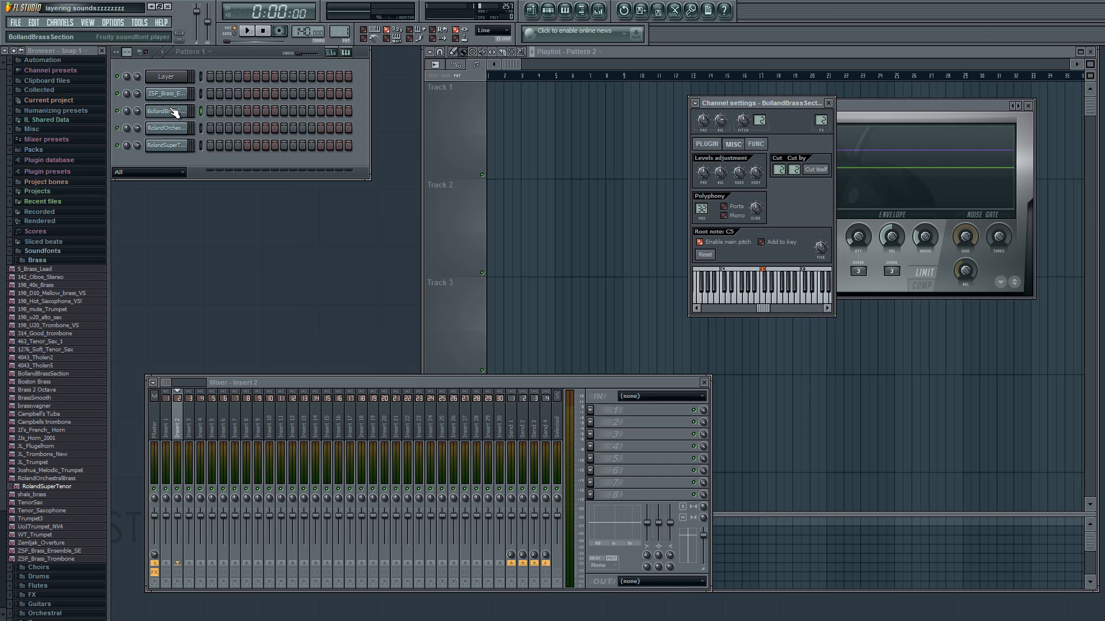
{"action": "left_click", "coordinate": [174, 128]}
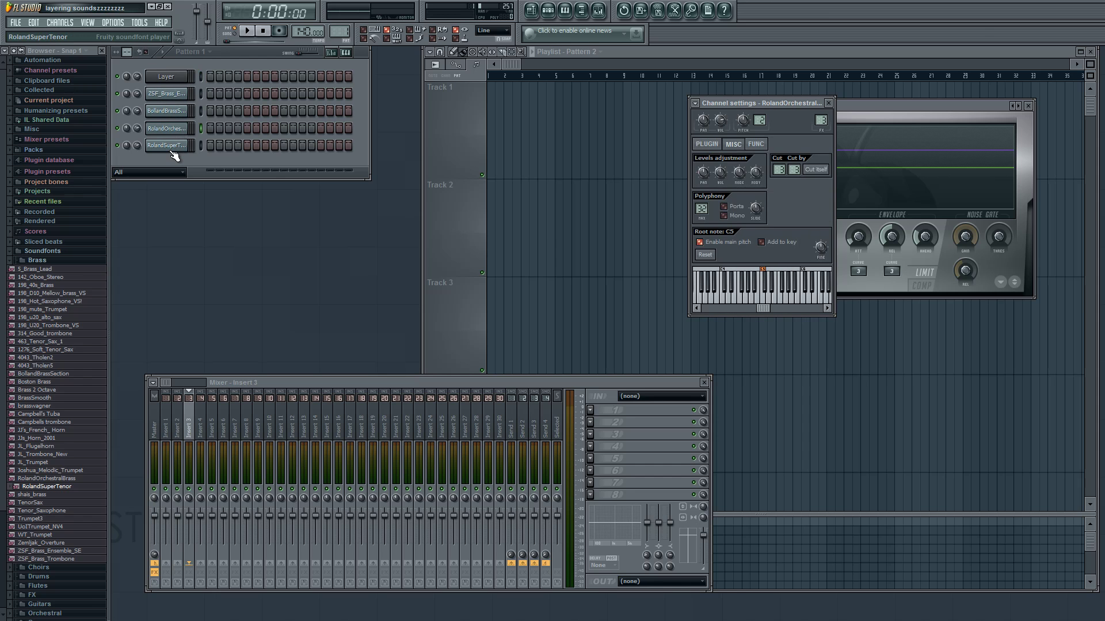
{"action": "left_click", "coordinate": [175, 146]}
{"action": "left_click", "coordinate": [177, 146]}
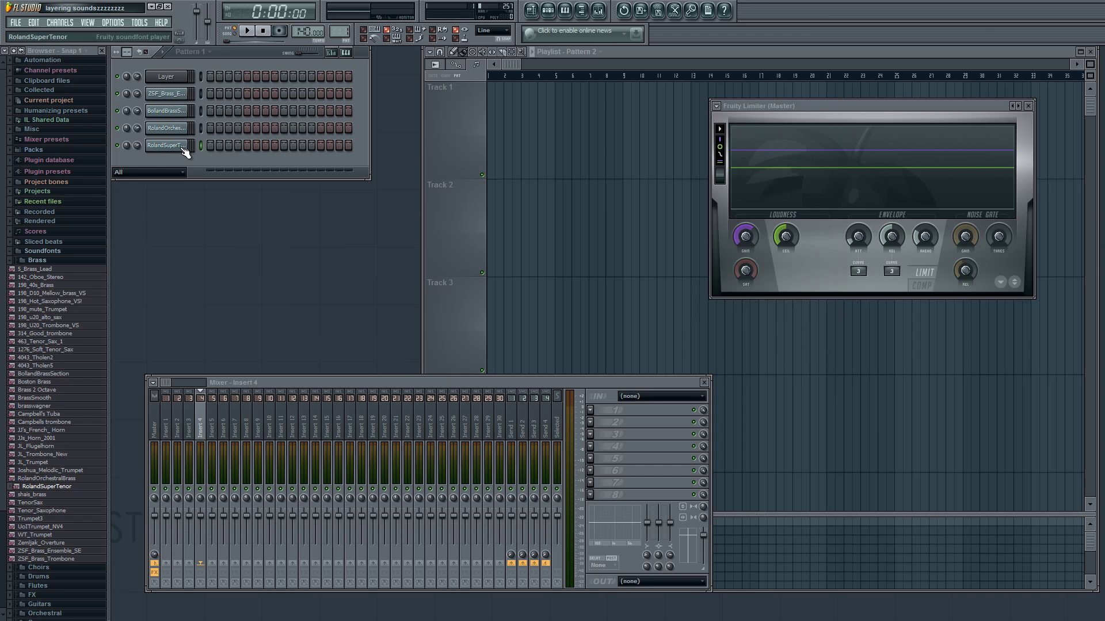
Step: Close the Fruity Limiter window and set the four brass channels as children of the Layer channel
{"action": "left_click", "coordinate": [1028, 106]}
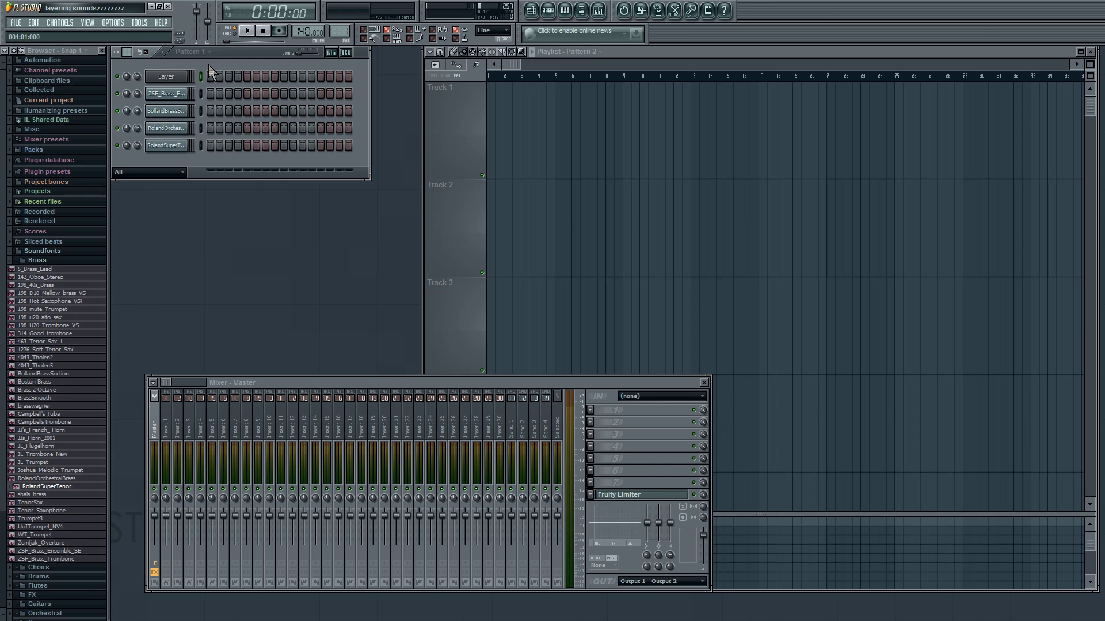
{"action": "left_click", "coordinate": [179, 81]}
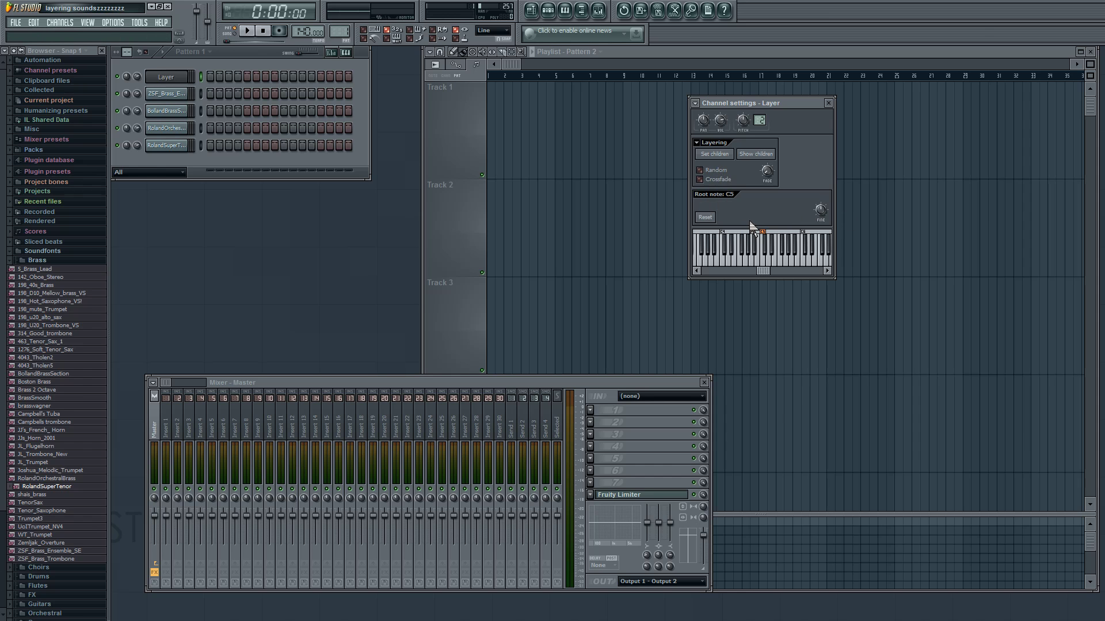
{"action": "left_click", "coordinate": [200, 93]}
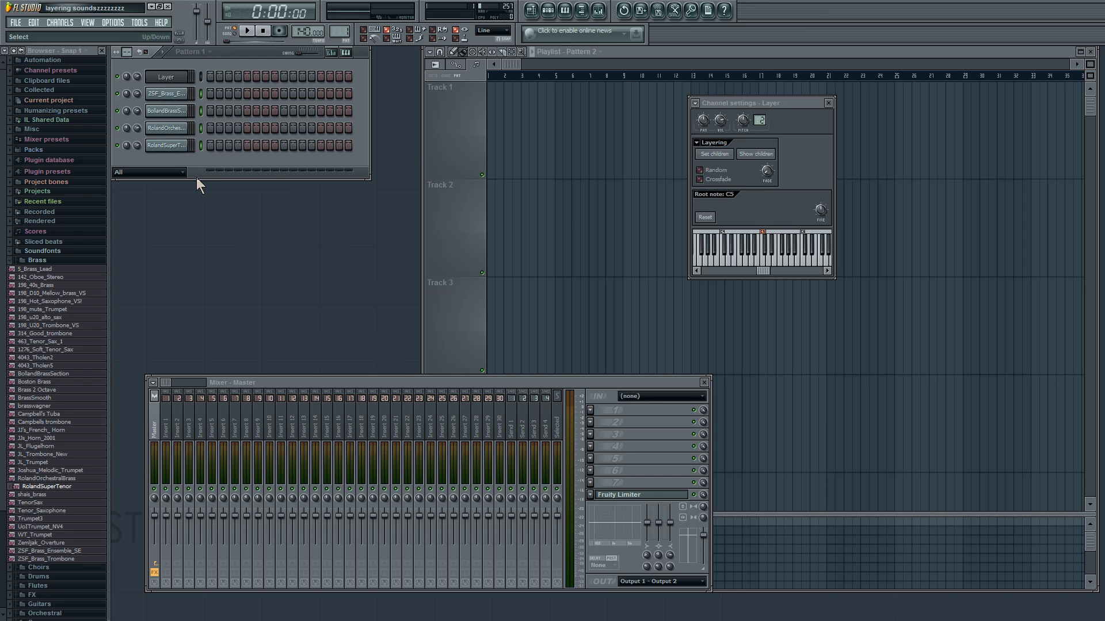
{"action": "left_click", "coordinate": [202, 94]}
{"action": "left_click", "coordinate": [202, 126]}
{"action": "left_click", "coordinate": [715, 154]}
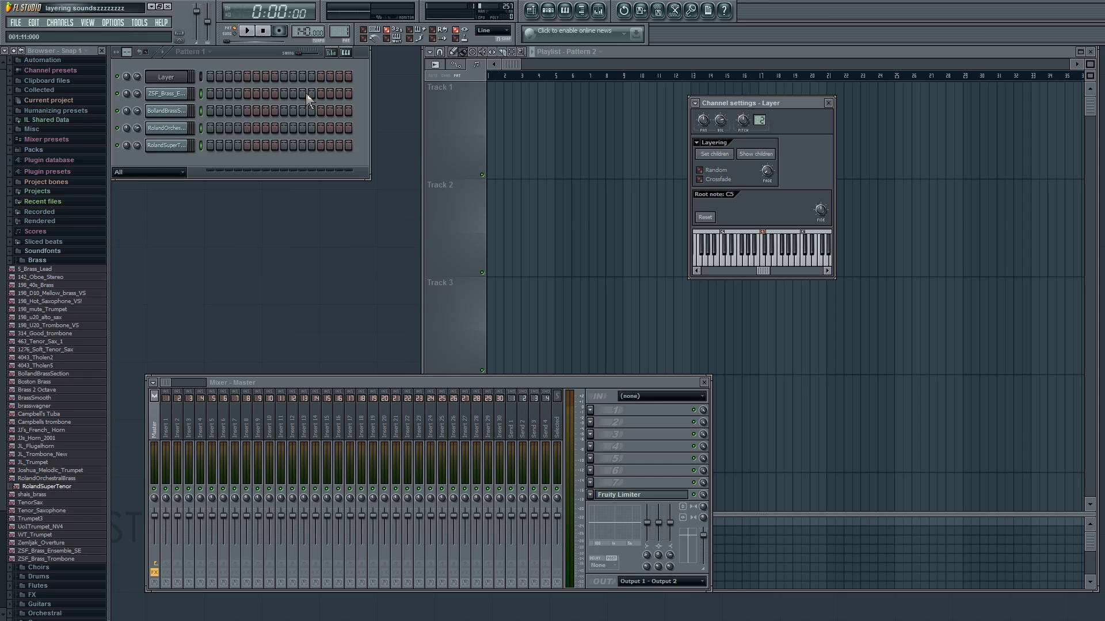
{"action": "double_click", "coordinate": [201, 99]}
{"action": "left_click", "coordinate": [302, 157]}
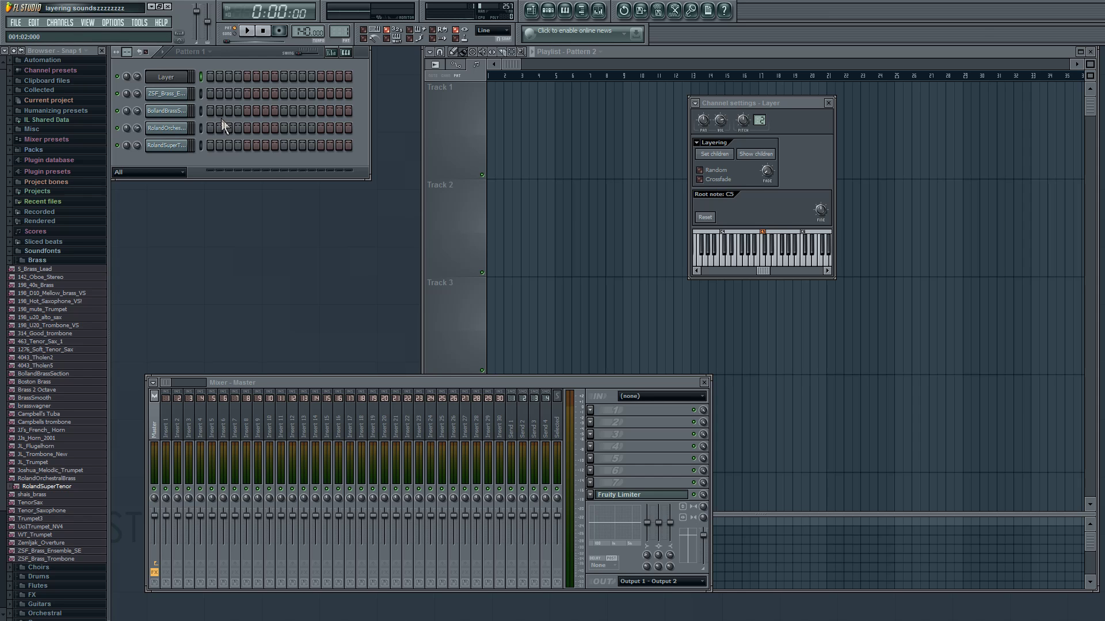
Step: Set the root note of the ZSF_Brass_Ensemble_SE channel to C6 and play a few test notes
{"action": "left_click", "coordinate": [176, 95]}
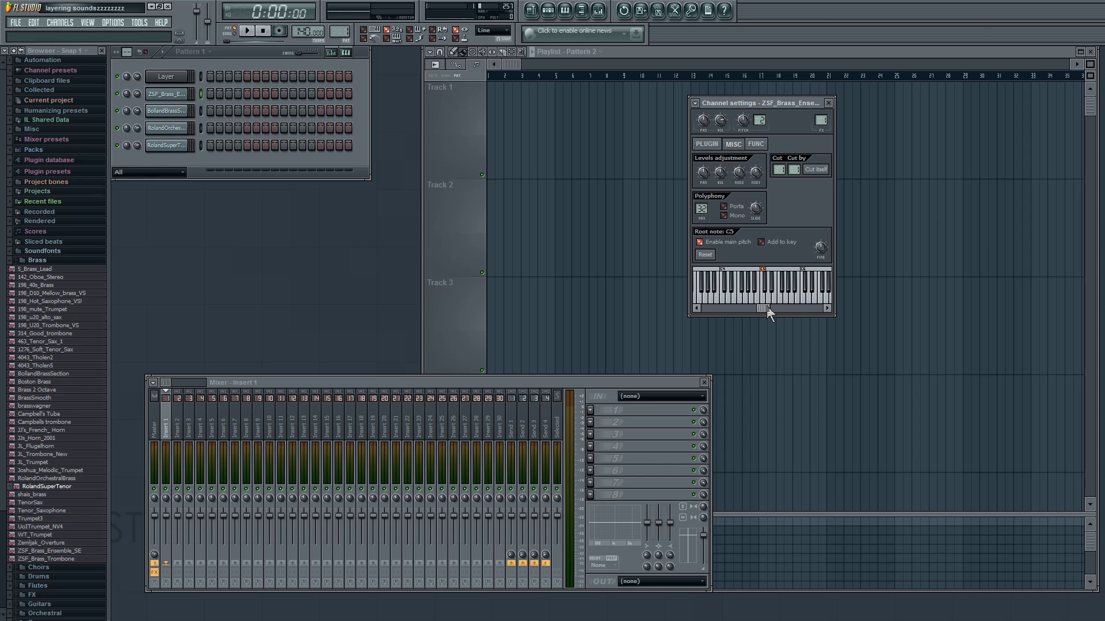
{"action": "mouse_move", "coordinate": [766, 306]}
{"action": "left_mouse_down"}
{"action": "mouse_move", "coordinate": [782, 306]}
{"action": "mouse_move", "coordinate": [771, 309]}
{"action": "left_mouse_up"}
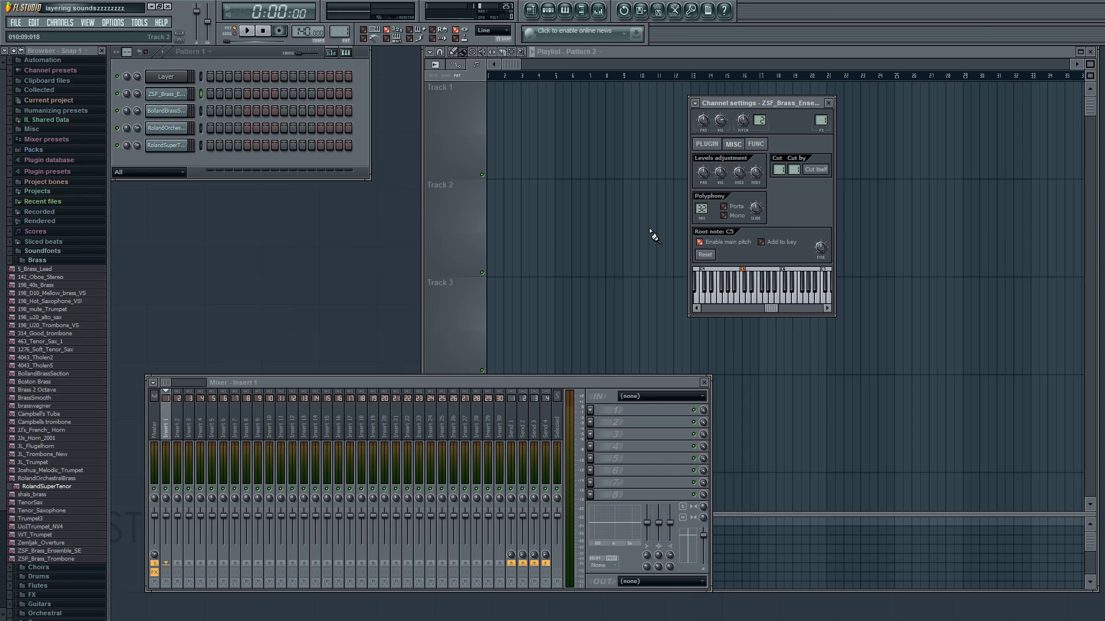
{"action": "left_click", "coordinate": [182, 96]}
{"action": "left_click", "coordinate": [182, 95]}
{"action": "left_click_drag", "start_coordinate": [765, 309], "coordinate": [770, 310]}
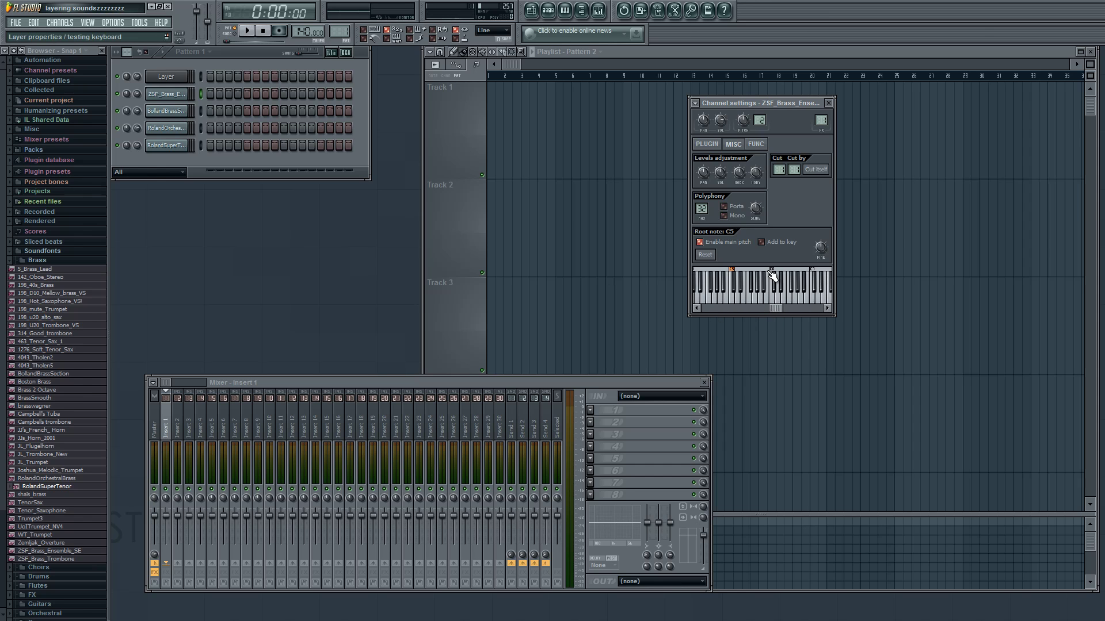
{"action": "right_click", "coordinate": [774, 274]}
{"action": "key", "text": "y"}
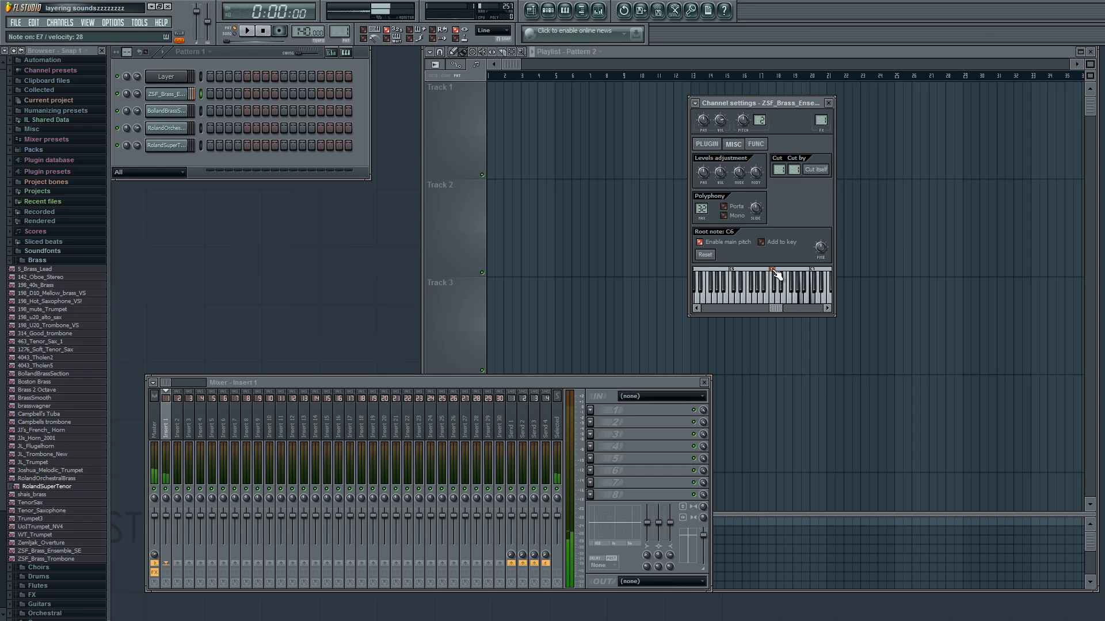
{"action": "key", "text": "y"}
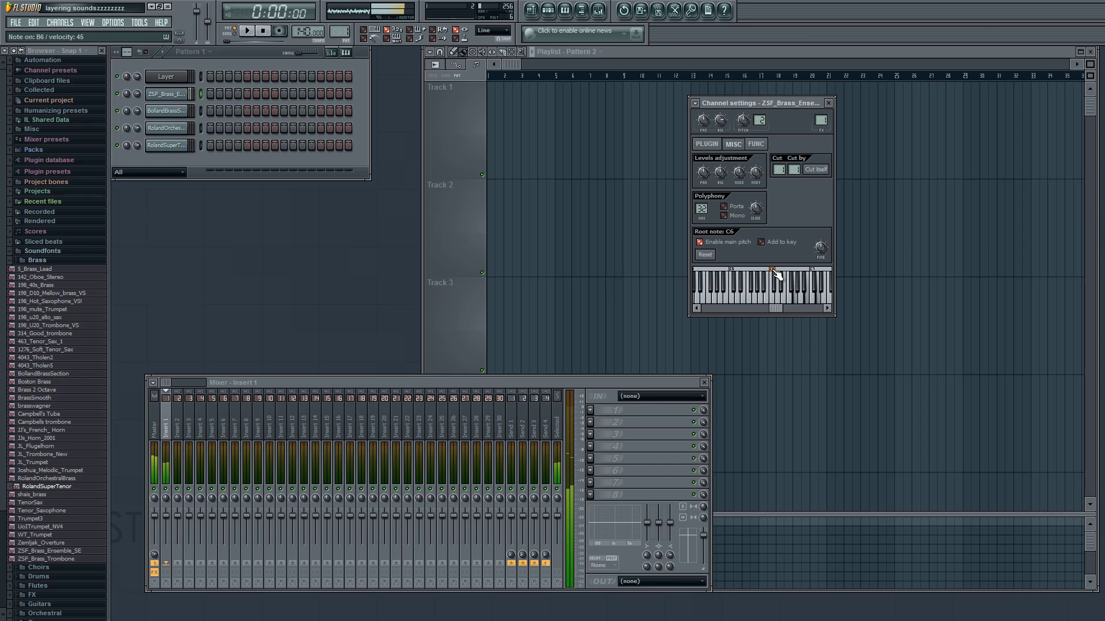
Step: Try root notes C7 and C8 on the brass ensemble channel, playing test notes and resetting the accidental key zone
{"action": "key", "text": "u"}
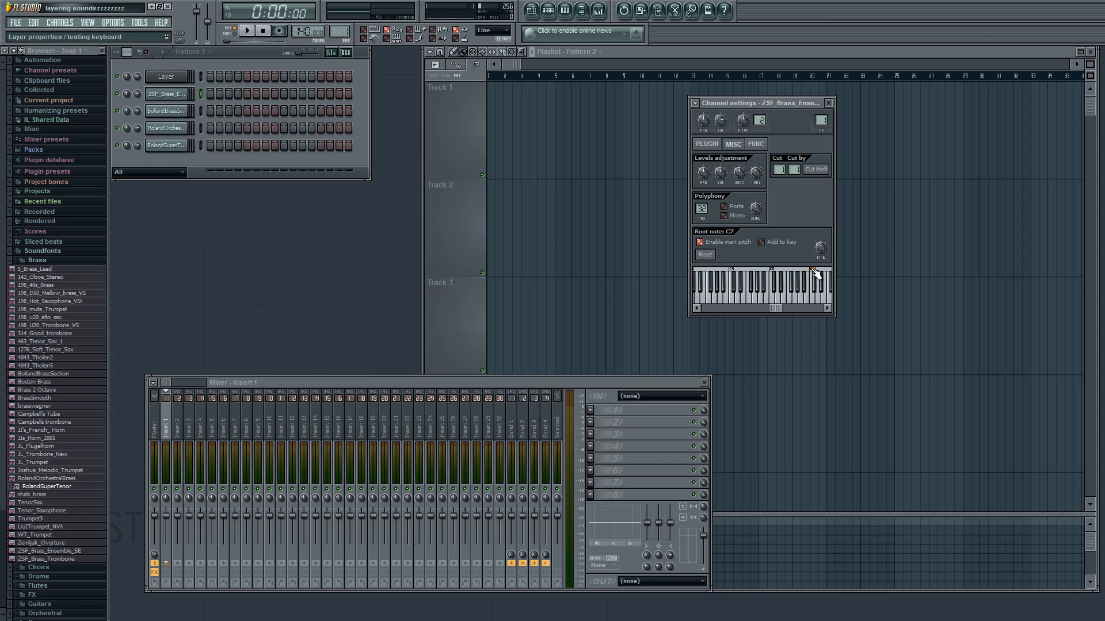
{"action": "key", "text": "i"}
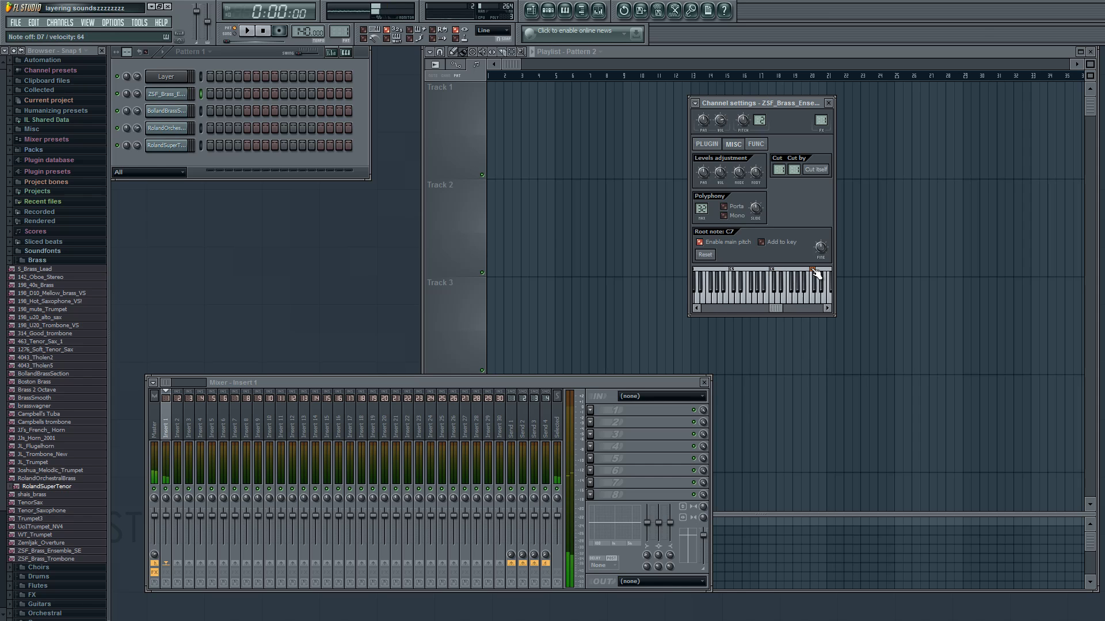
{"action": "left_click_drag", "start_coordinate": [774, 311], "coordinate": [795, 311]}
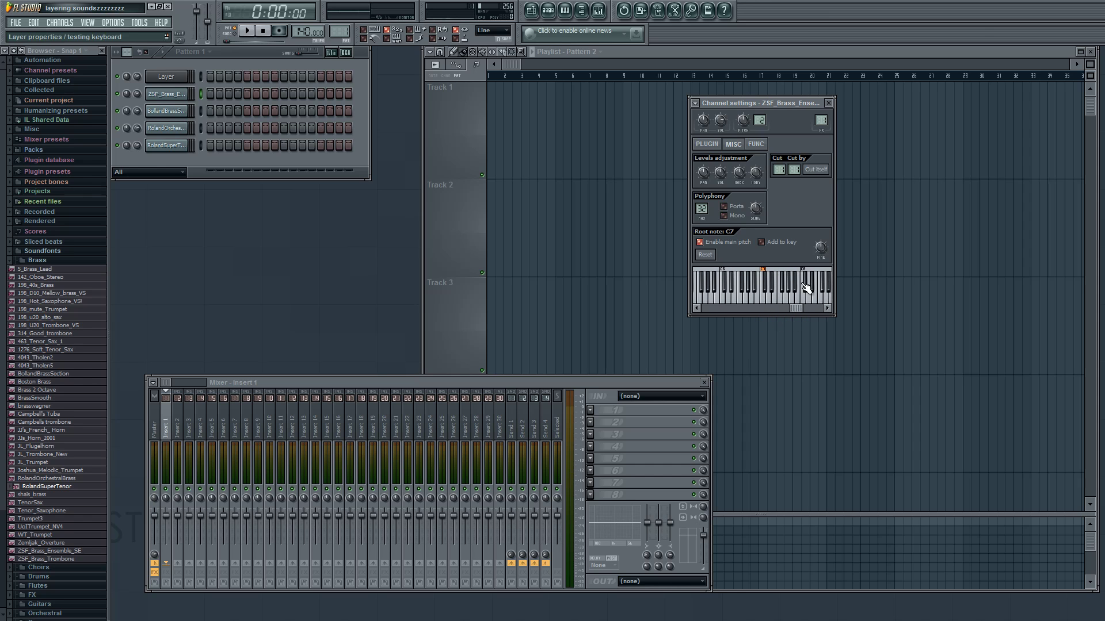
{"action": "right_click", "coordinate": [806, 272]}
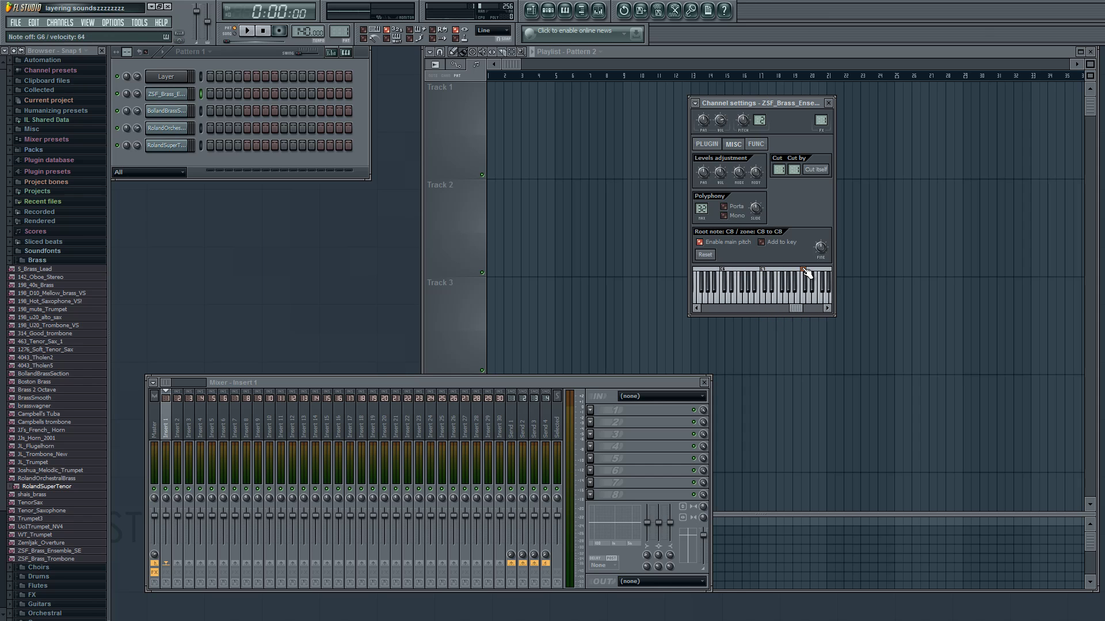
{"action": "left_click", "coordinate": [707, 255]}
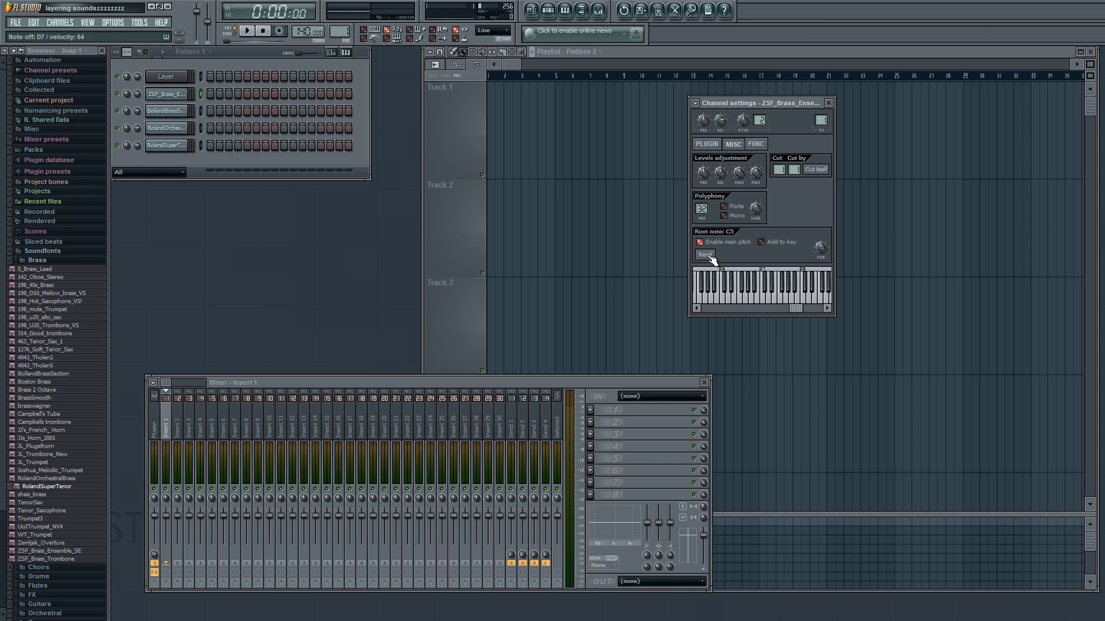
{"action": "right_click", "coordinate": [806, 273]}
Step: Try root note C9 on the brass ensemble channel and play test notes
{"action": "left_click_drag", "start_coordinate": [793, 308], "coordinate": [812, 308]}
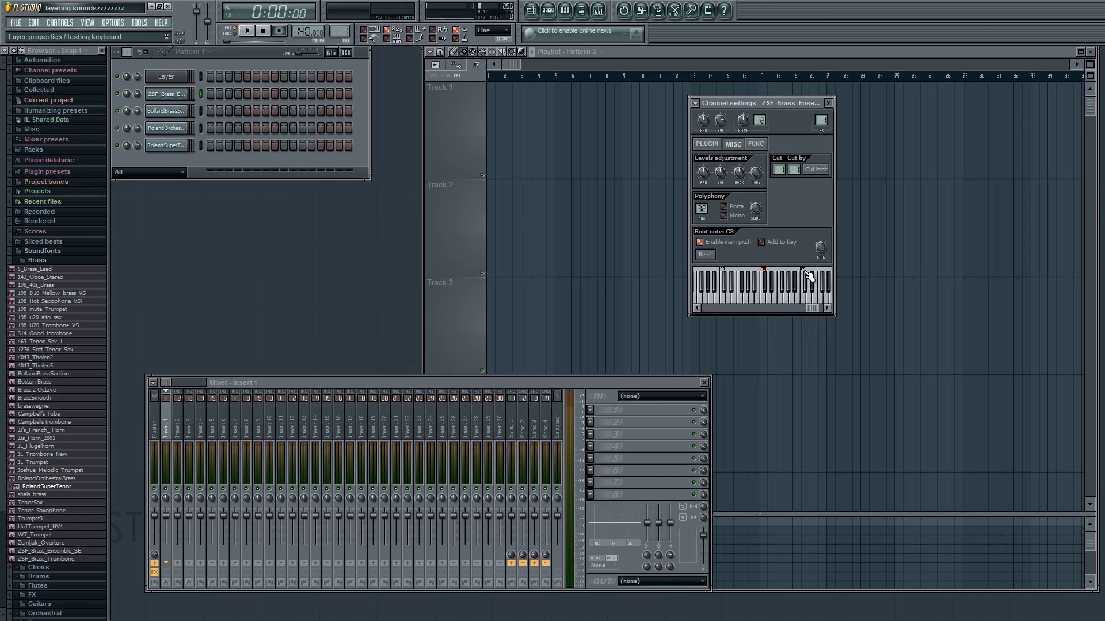
{"action": "right_click", "coordinate": [809, 277]}
{"action": "left_click", "coordinate": [808, 277]}
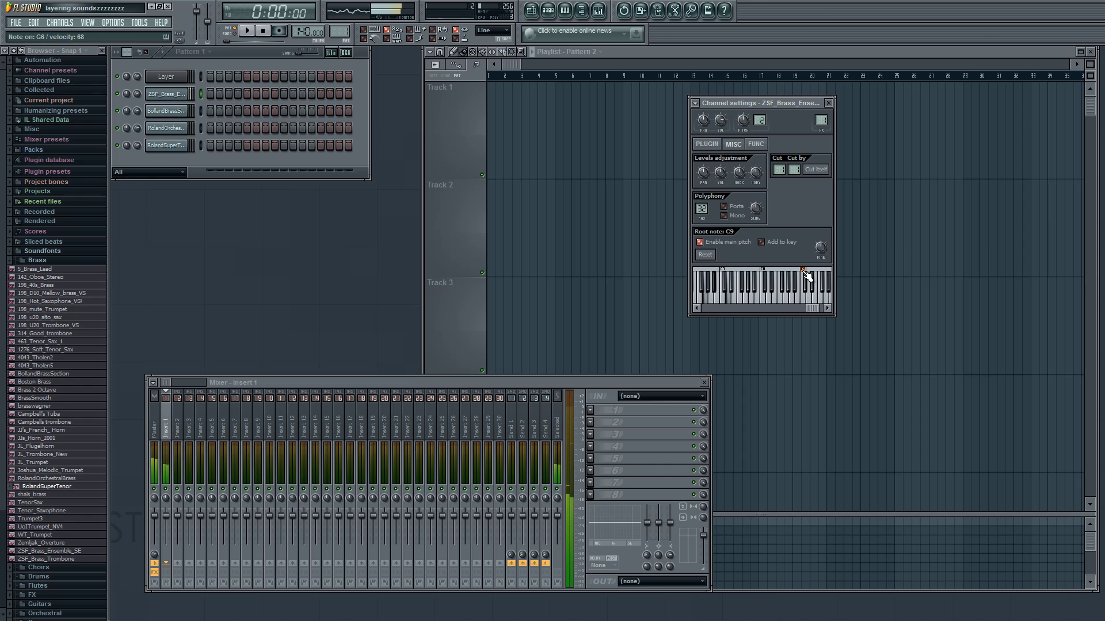
{"action": "left_click", "coordinate": [768, 276]}
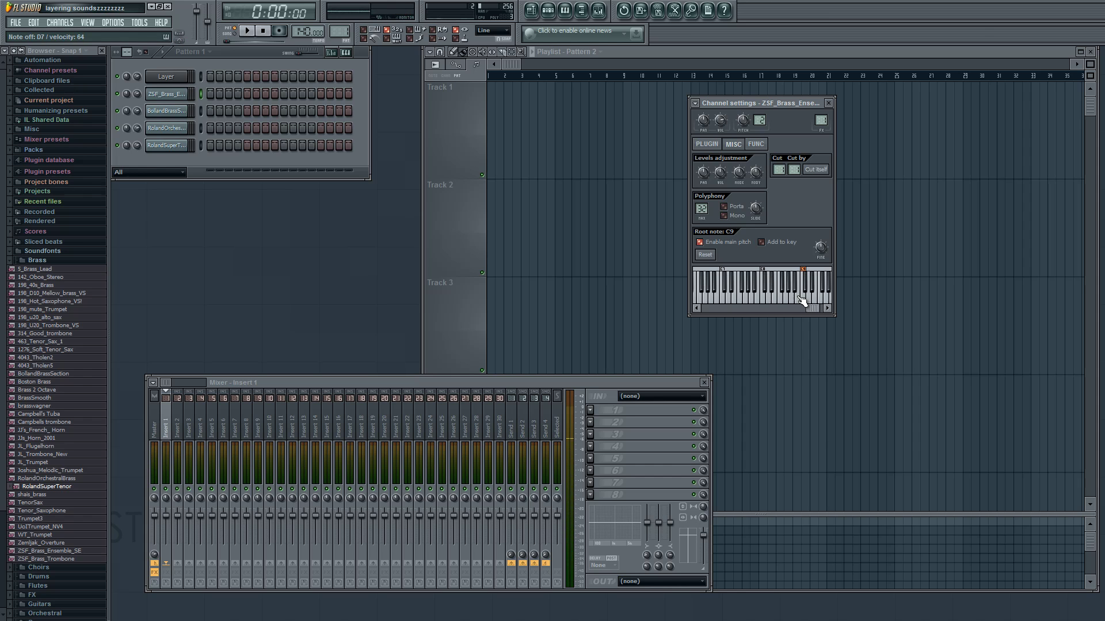
Step: Return the brass ensemble channel's root note to C6 and play test notes
{"action": "left_click_drag", "start_coordinate": [813, 309], "coordinate": [777, 311]}
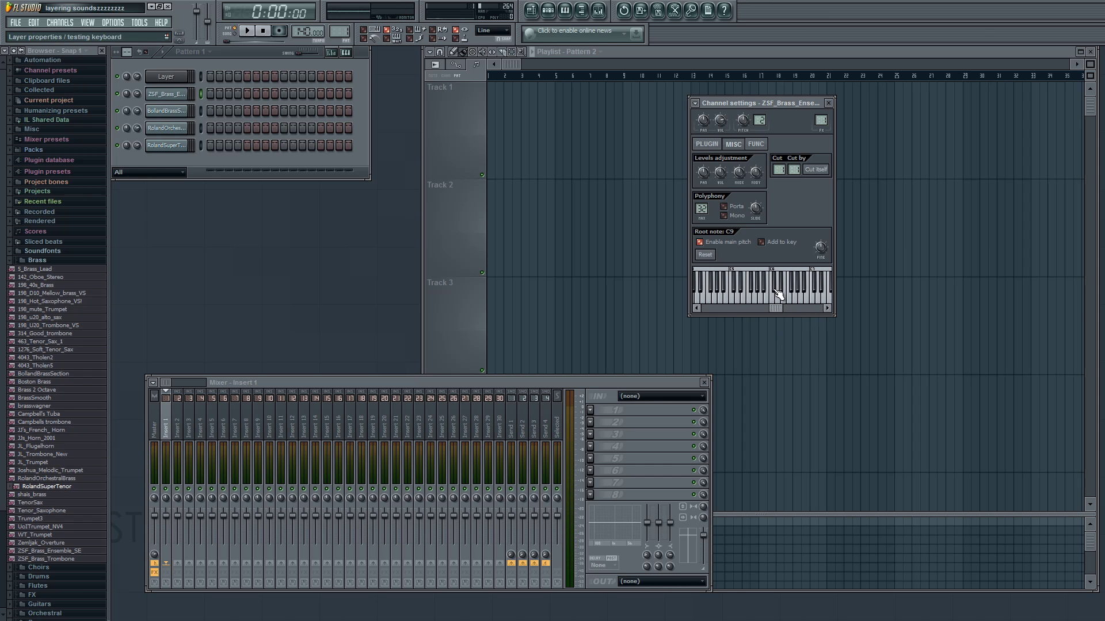
{"action": "left_click", "coordinate": [777, 275]}
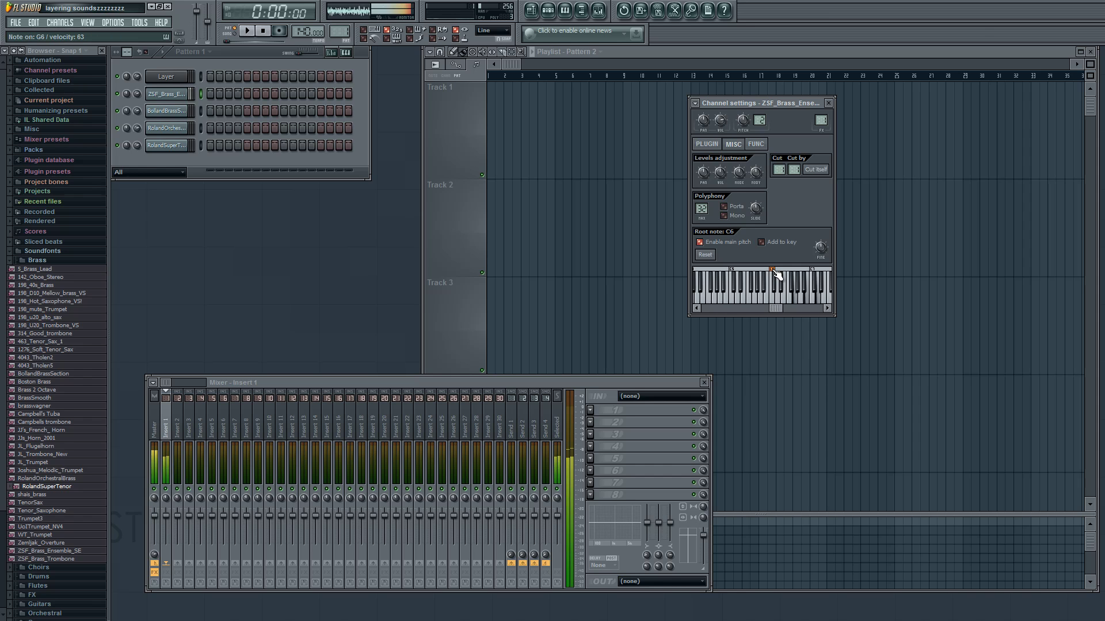
Step: Set the RolandSuperTenor channel's root note to C6 and clear the accidental C7 key zone
{"action": "left_click", "coordinate": [776, 275]}
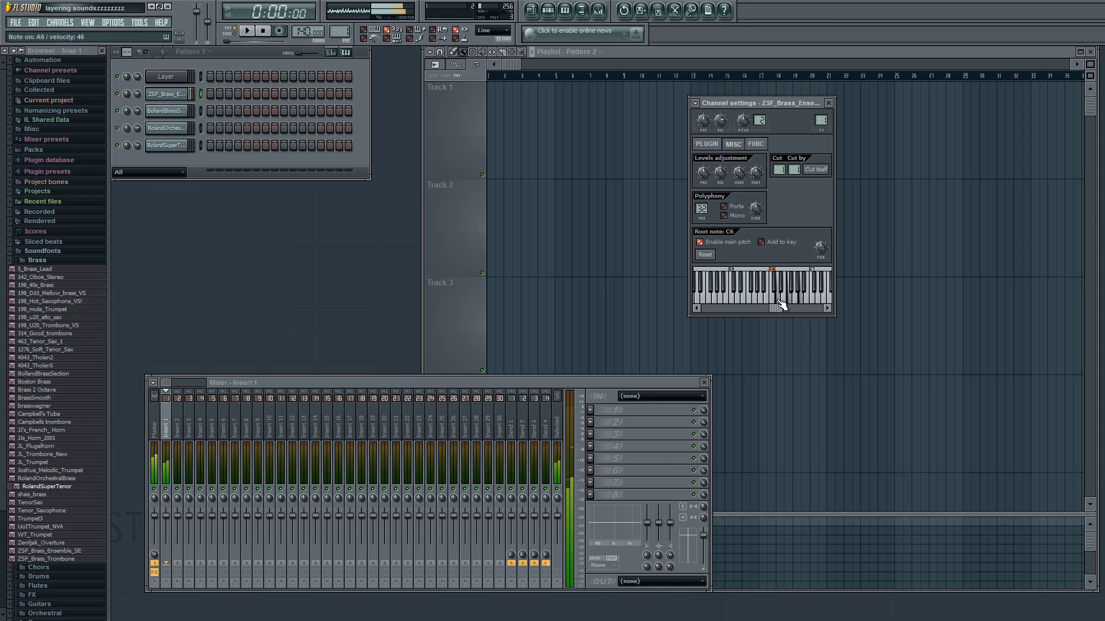
{"action": "left_click_drag", "start_coordinate": [778, 305], "coordinate": [795, 306]}
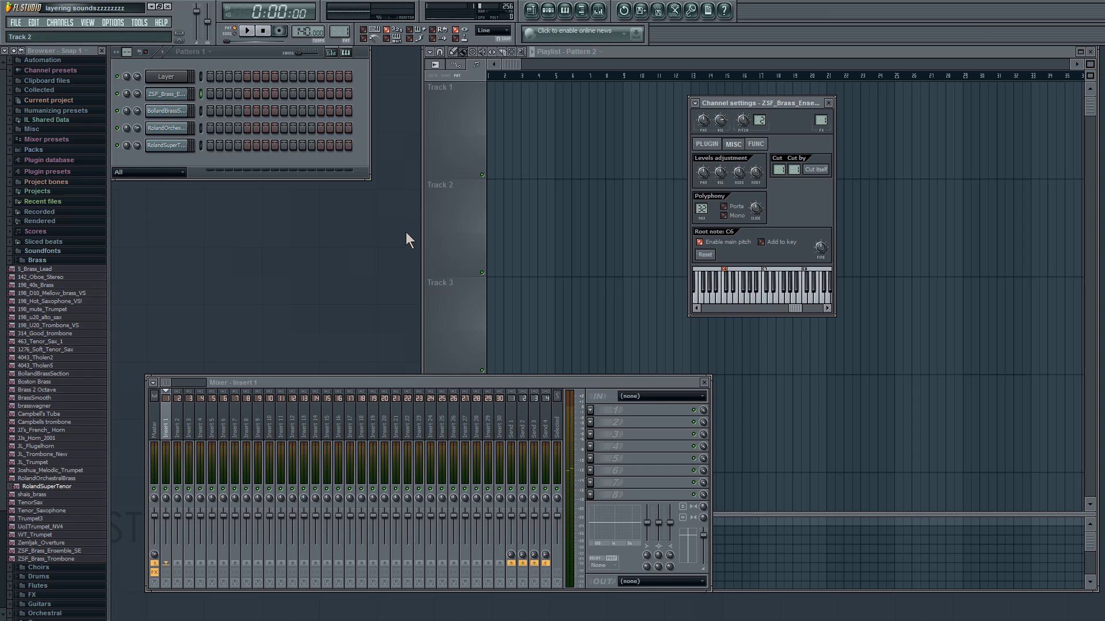
{"action": "left_click", "coordinate": [183, 148]}
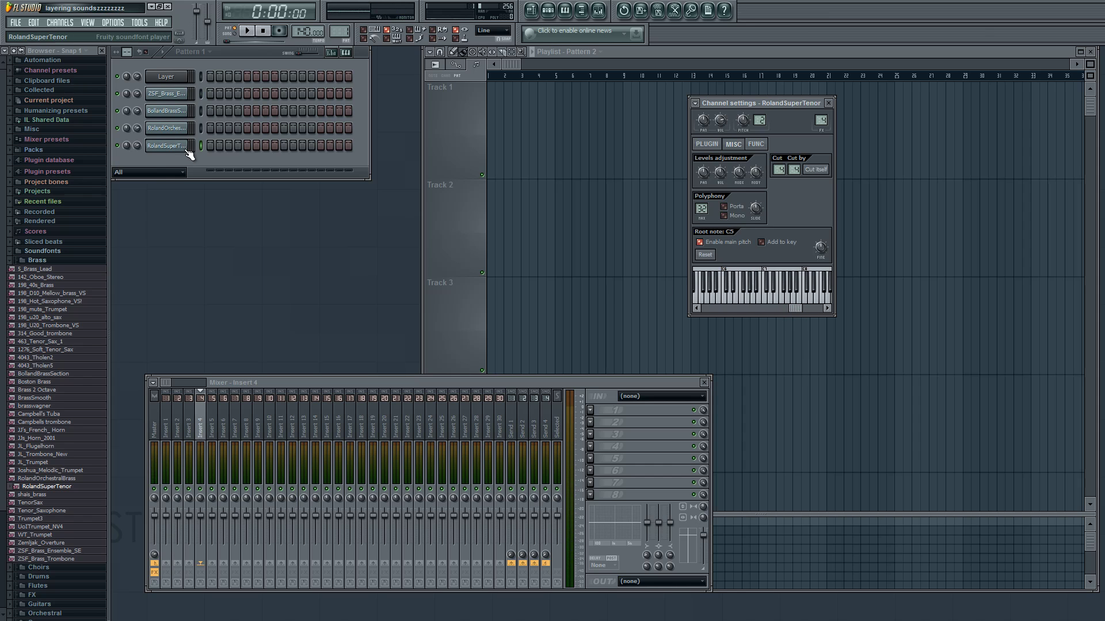
{"action": "left_click", "coordinate": [726, 277]}
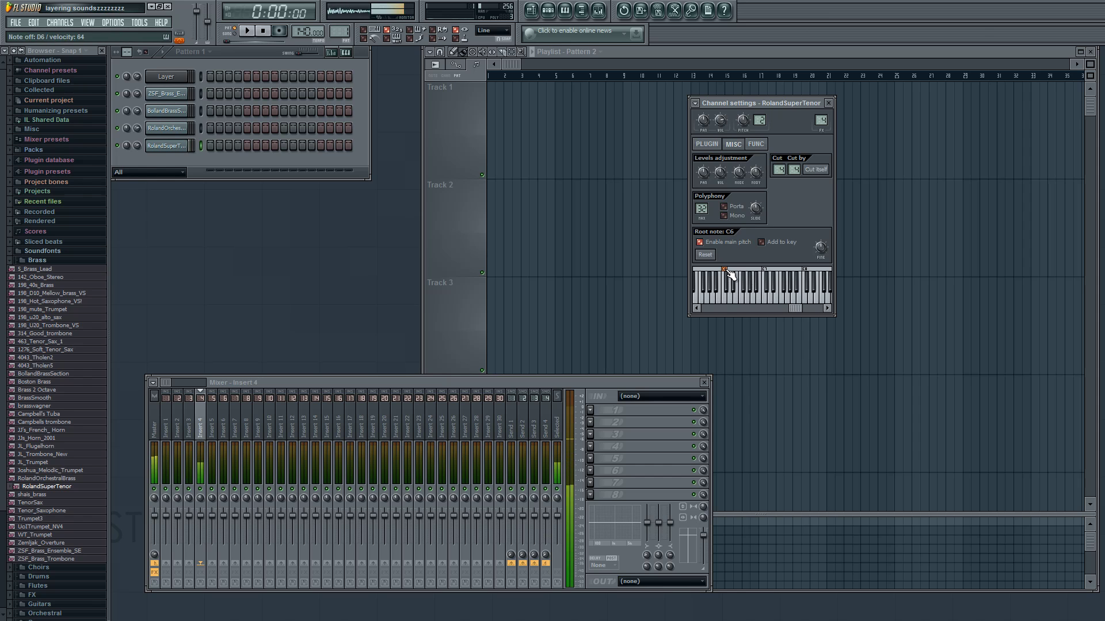
{"action": "left_click", "coordinate": [765, 270]}
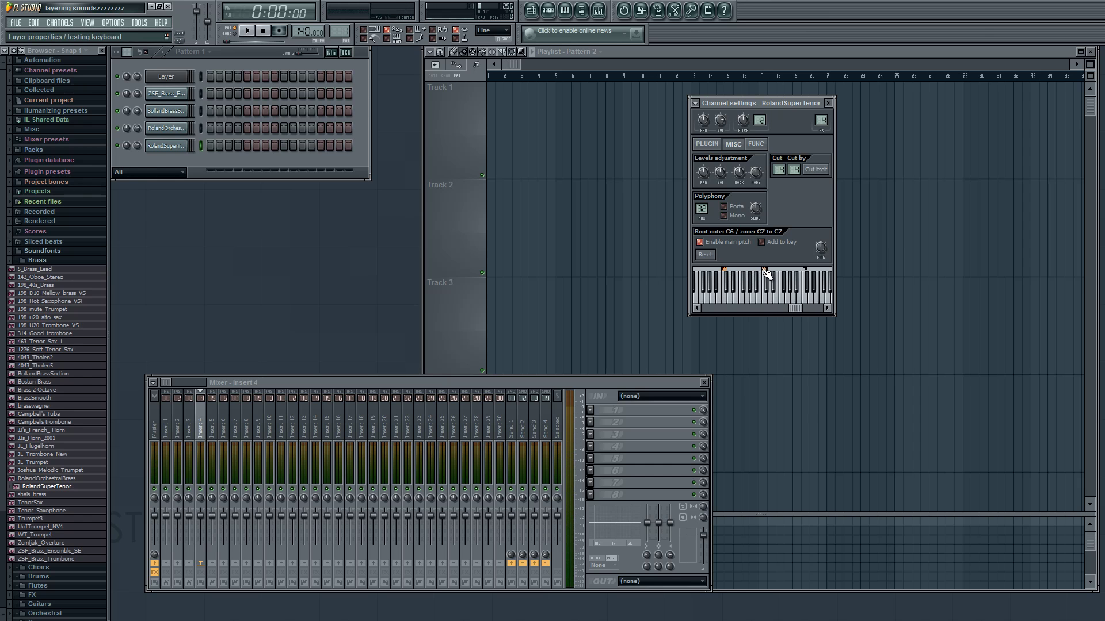
{"action": "left_click", "coordinate": [724, 271]}
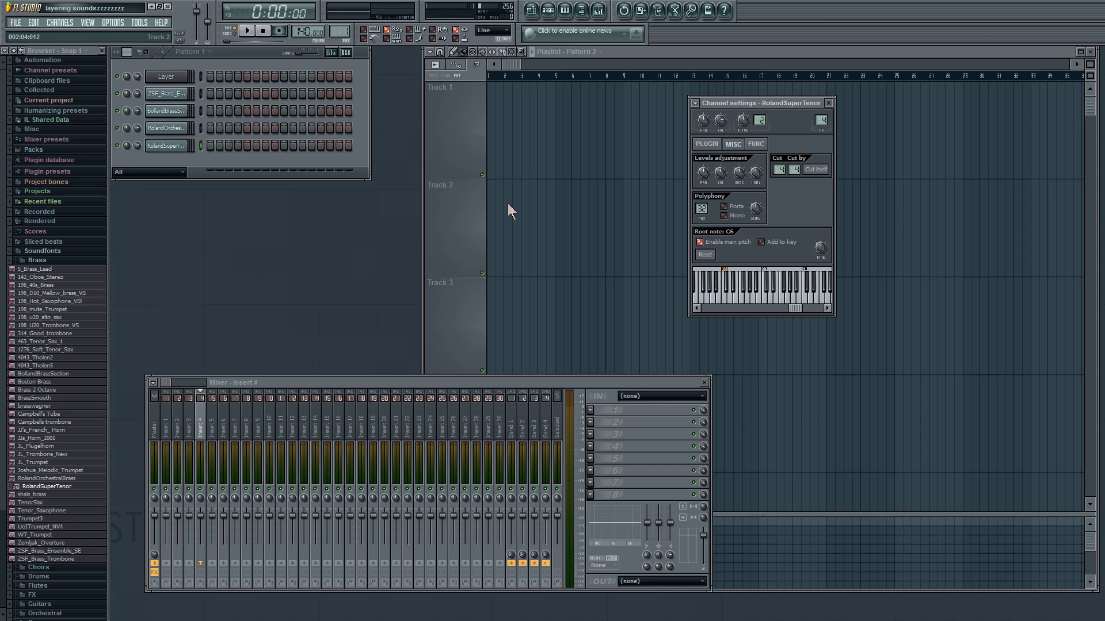
Step: Try root note C7 on the BollandBrassSection channel and play repeated test notes around it
{"action": "left_click", "coordinate": [167, 110]}
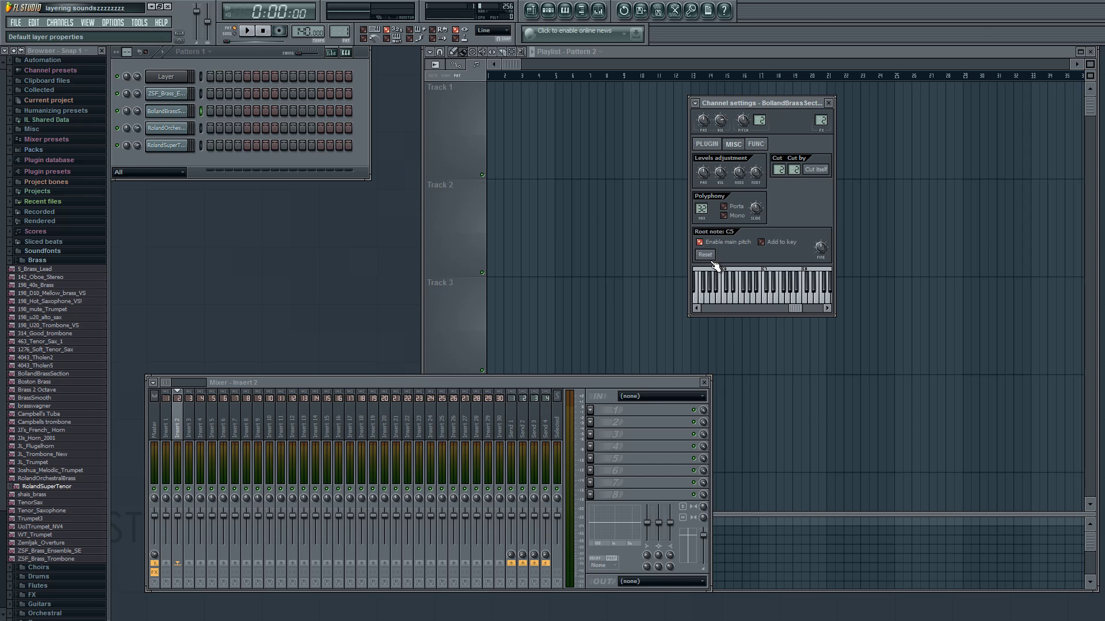
{"action": "left_click", "coordinate": [762, 286]}
{"action": "left_click", "coordinate": [776, 286]}
{"action": "left_click", "coordinate": [775, 286]}
{"action": "left_click", "coordinate": [773, 286]}
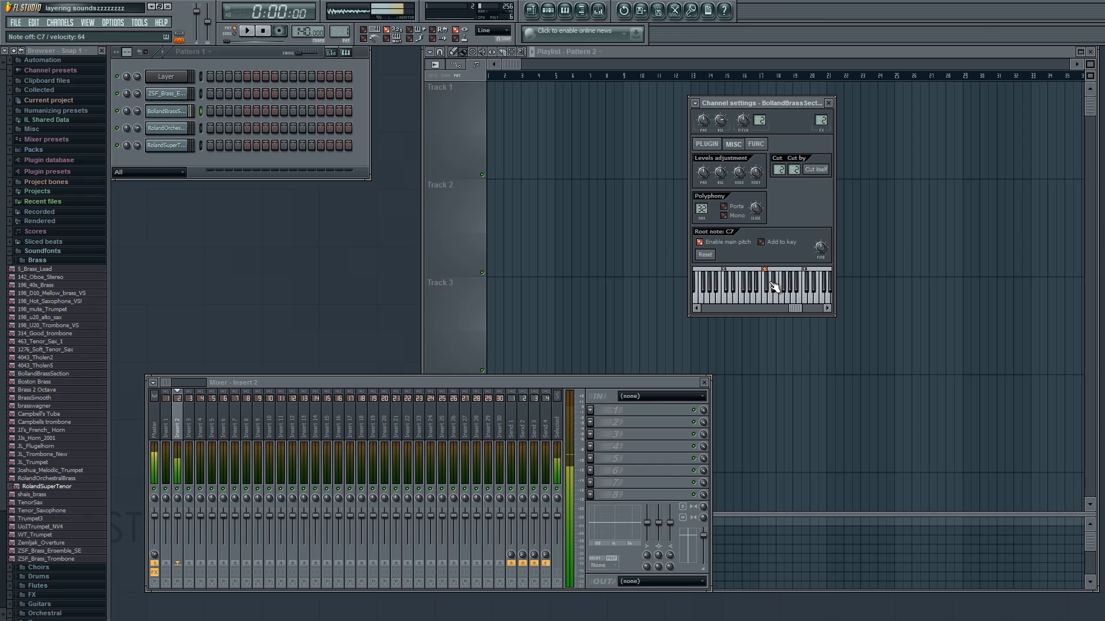
{"action": "left_click", "coordinate": [773, 286]}
{"action": "left_click", "coordinate": [773, 286]}
{"action": "left_click", "coordinate": [773, 286]}
{"action": "left_click", "coordinate": [772, 286]}
{"action": "left_click", "coordinate": [771, 286]}
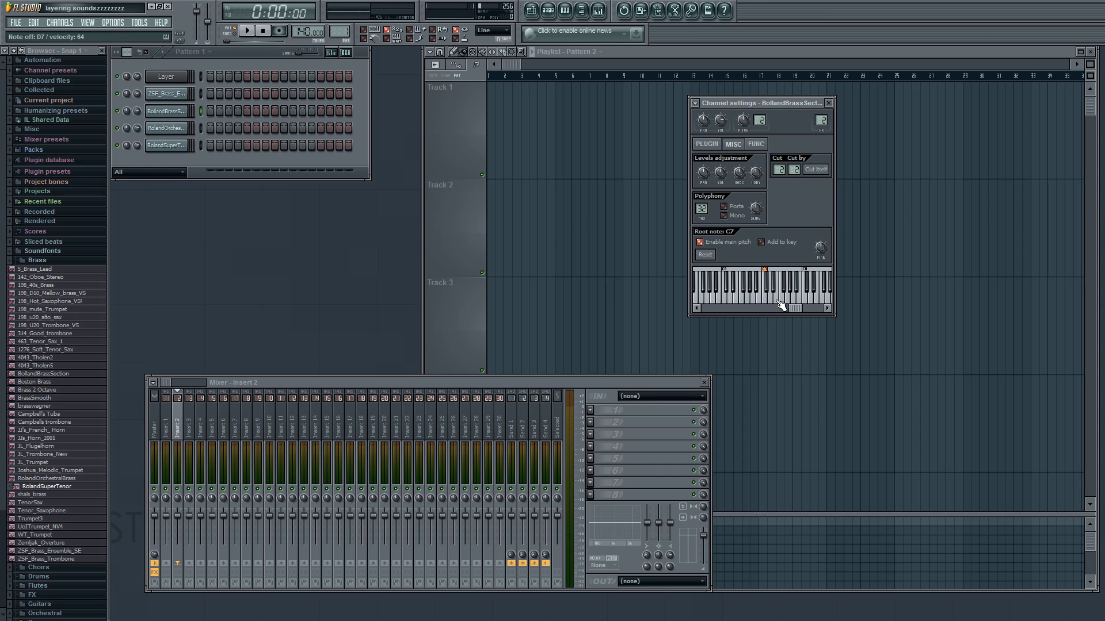
Step: Restrict the BollandBrassSection channel to the key zone C6 to B7
{"action": "left_click_drag", "start_coordinate": [789, 308], "coordinate": [793, 309]}
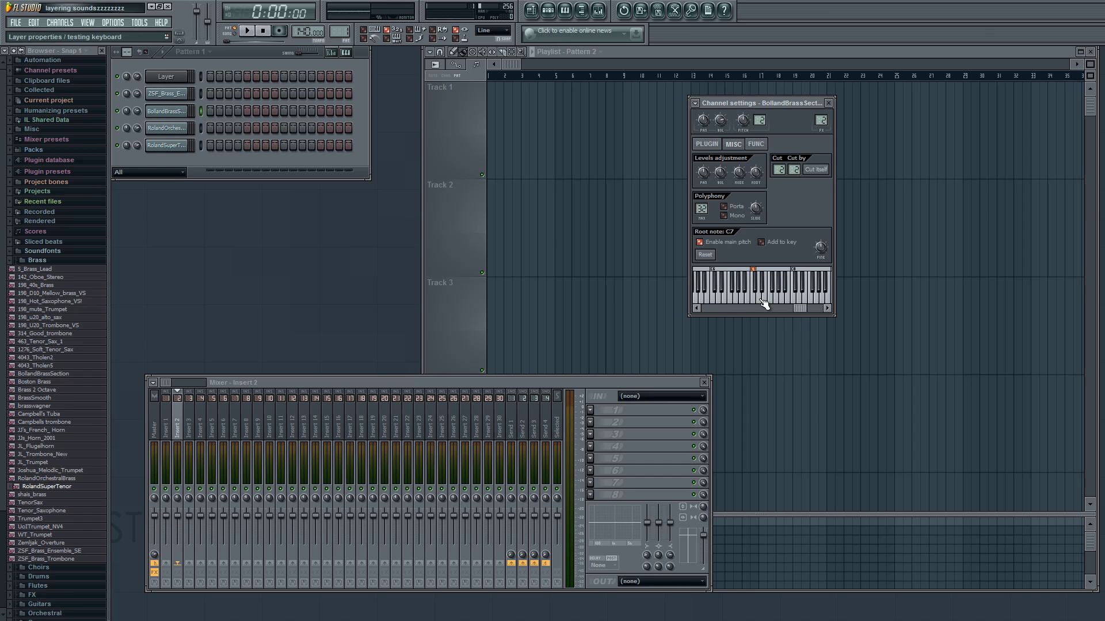
{"action": "left_click_drag", "start_coordinate": [716, 275], "coordinate": [791, 277]}
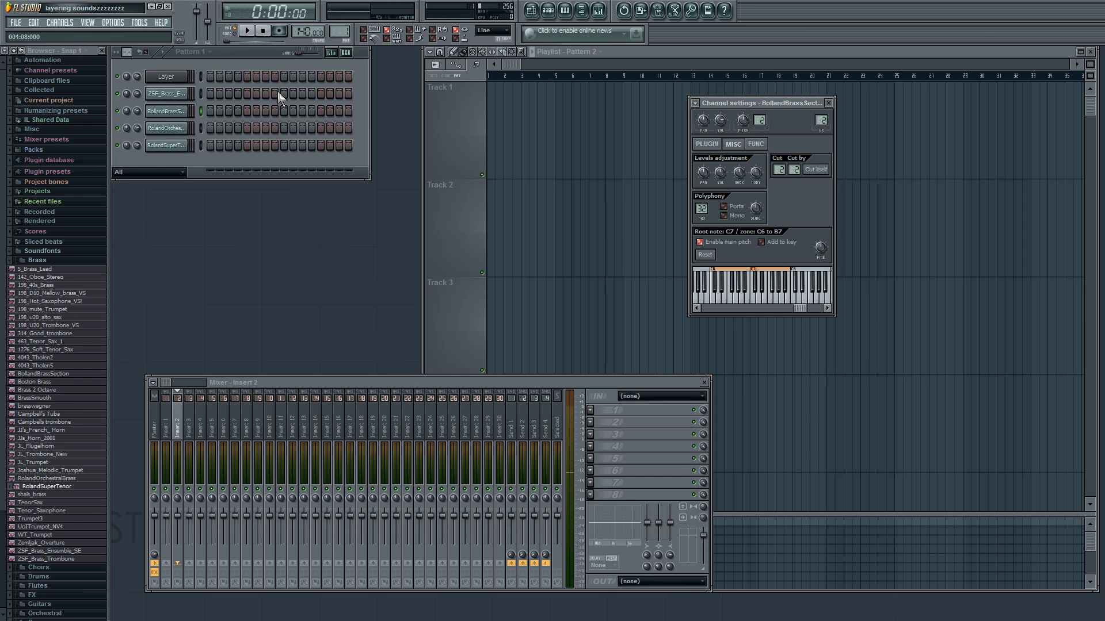
Step: Select the Layer channel, mute every brass sound except BollandBrassSection, and play test notes inside and above its key zone
{"action": "left_click", "coordinate": [200, 77]}
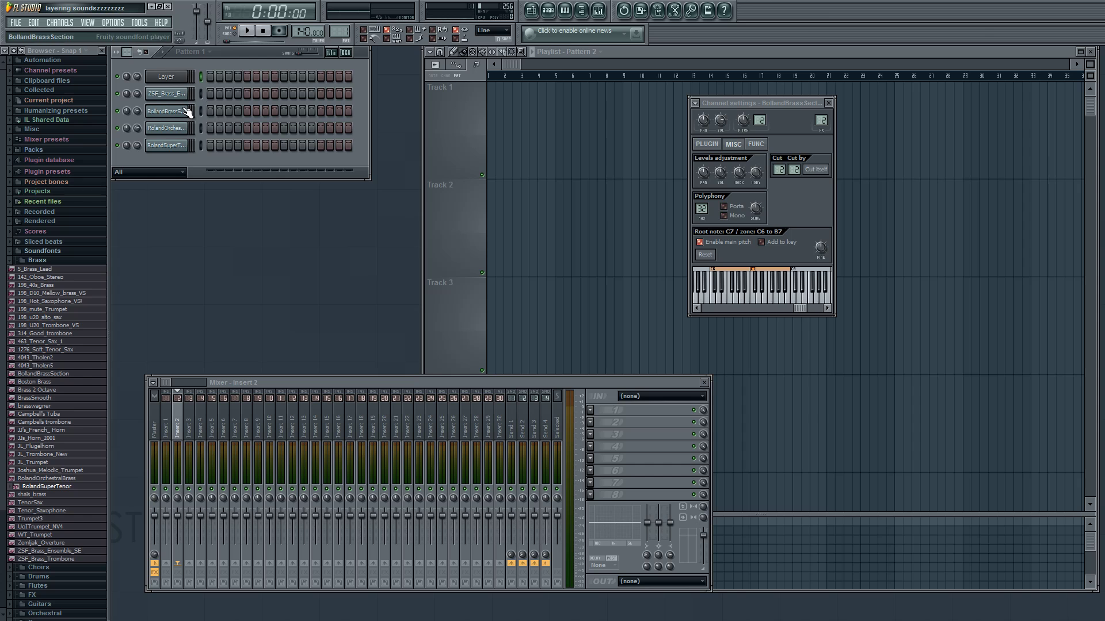
{"action": "left_click", "coordinate": [117, 94]}
{"action": "left_click", "coordinate": [116, 146]}
{"action": "key", "text": "y"}
{"action": "key", "text": "r"}
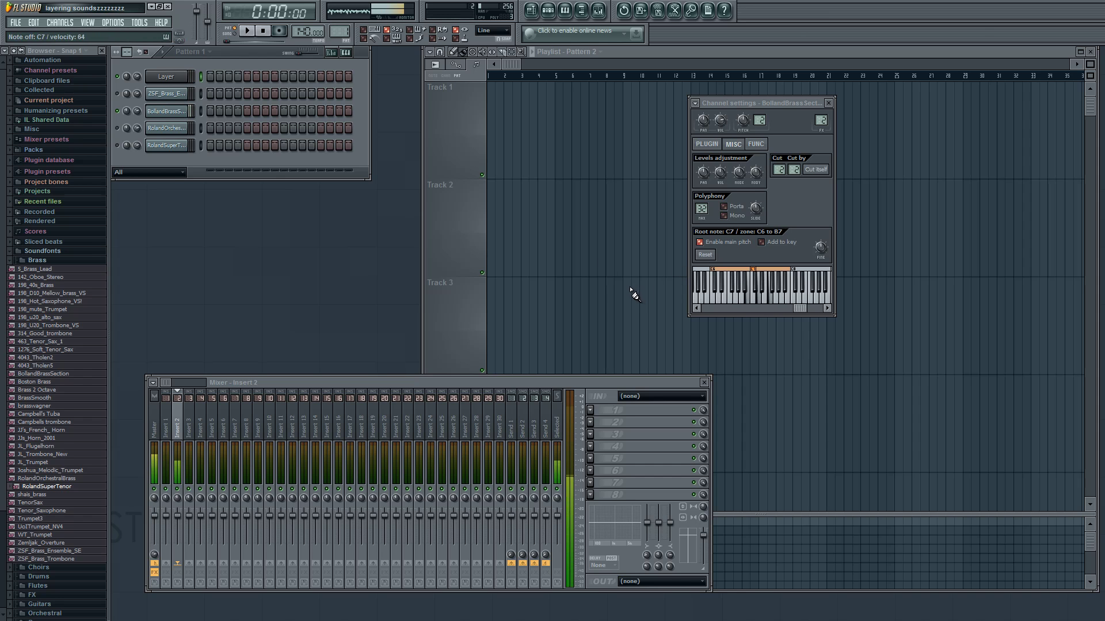
{"action": "key", "text": "y"}
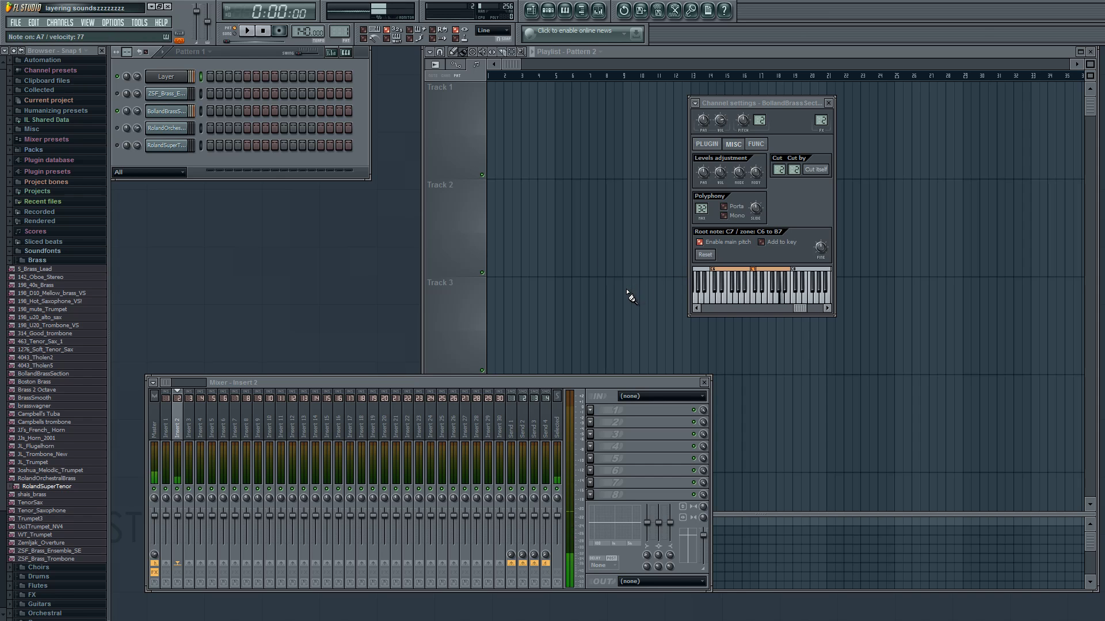
{"action": "key", "text": "i"}
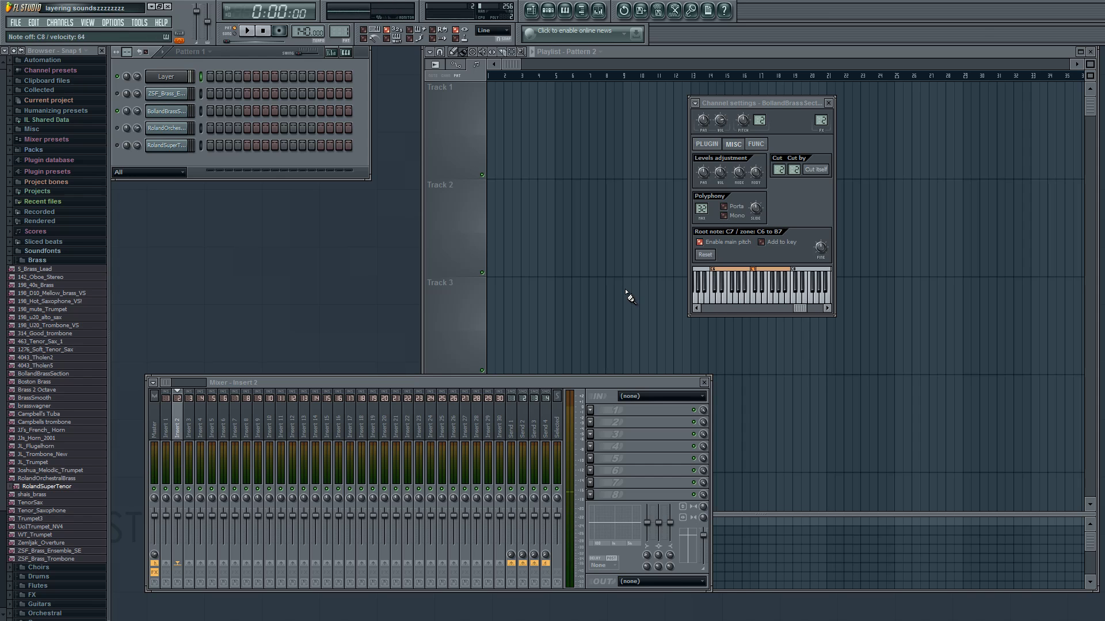
{"action": "key", "text": "i"}
{"action": "key", "text": "i"}
Step: Set the BollandBrassSection channel's root note to C6, play test notes, and clear its key zone
{"action": "right_click", "coordinate": [715, 274]}
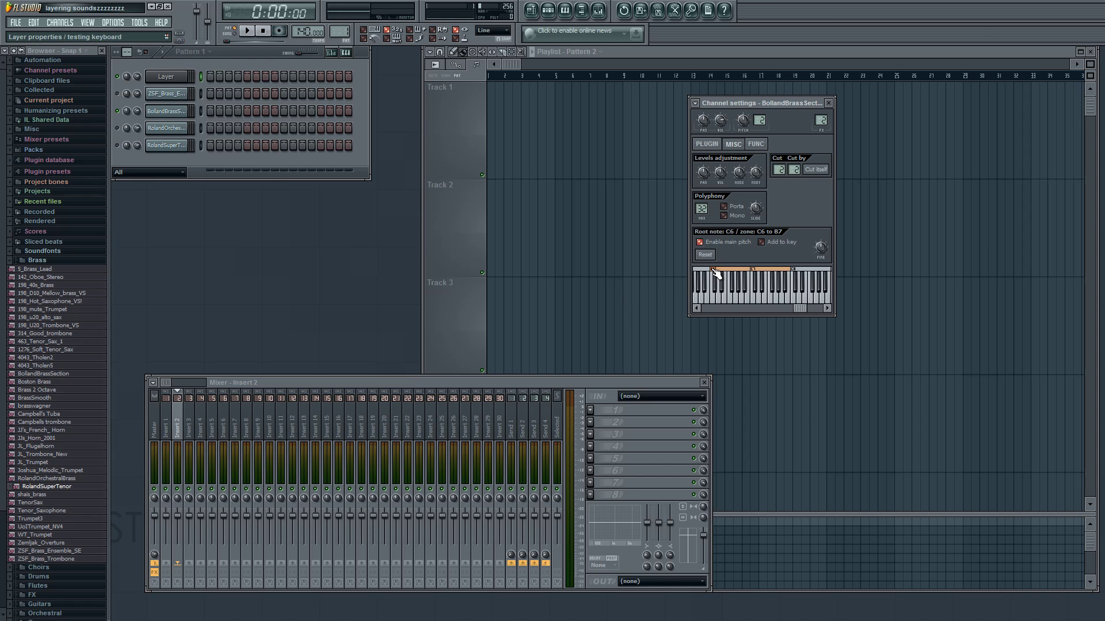
{"action": "key", "text": "i"}
{"action": "left_click", "coordinate": [795, 295]}
{"action": "left_click", "coordinate": [705, 294]}
{"action": "left_click", "coordinate": [710, 296]}
{"action": "left_click", "coordinate": [704, 256]}
{"action": "left_click", "coordinate": [697, 309]}
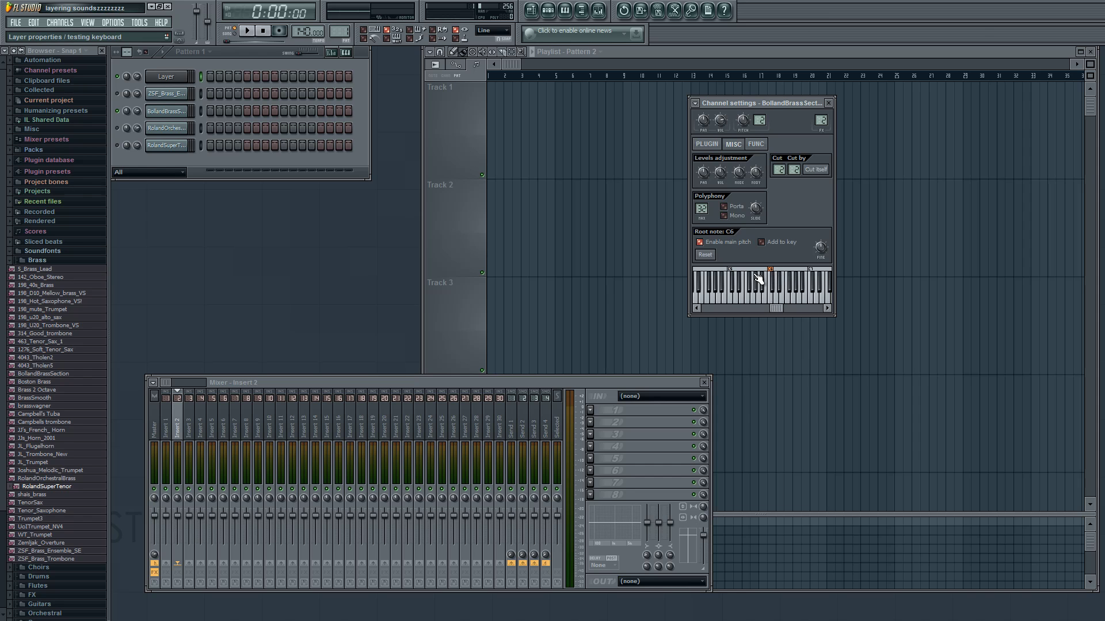
Step: Raise the envelope 2 attack and release times in the BollandBrassSection soundfont player, with all brass channels unmuted
{"action": "left_click", "coordinate": [708, 144]}
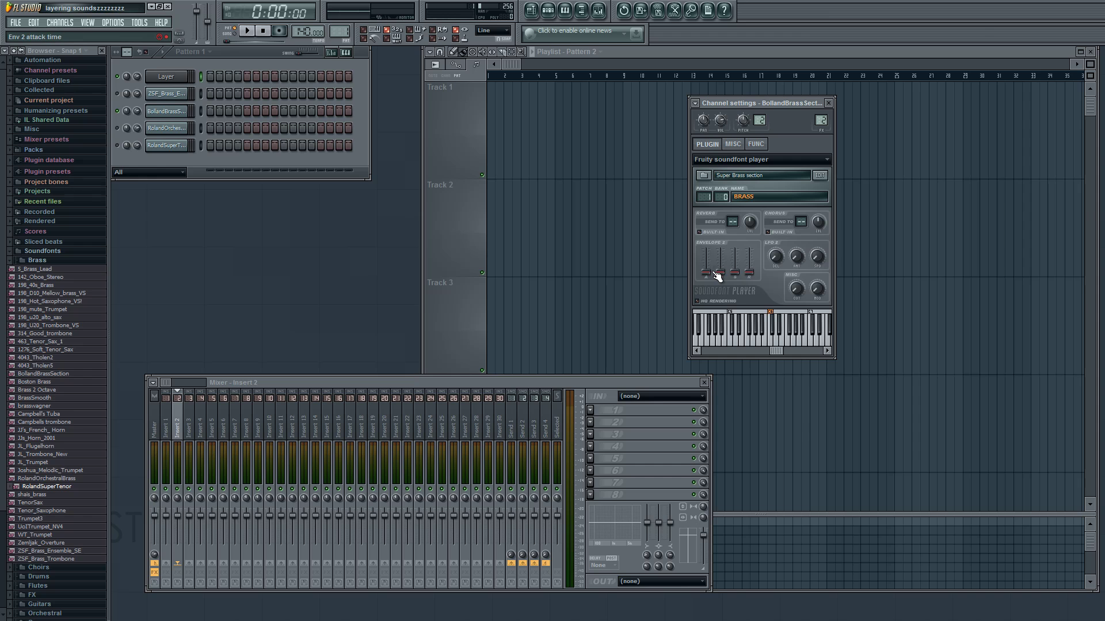
{"action": "left_click_drag", "start_coordinate": [712, 280], "coordinate": [703, 175]}
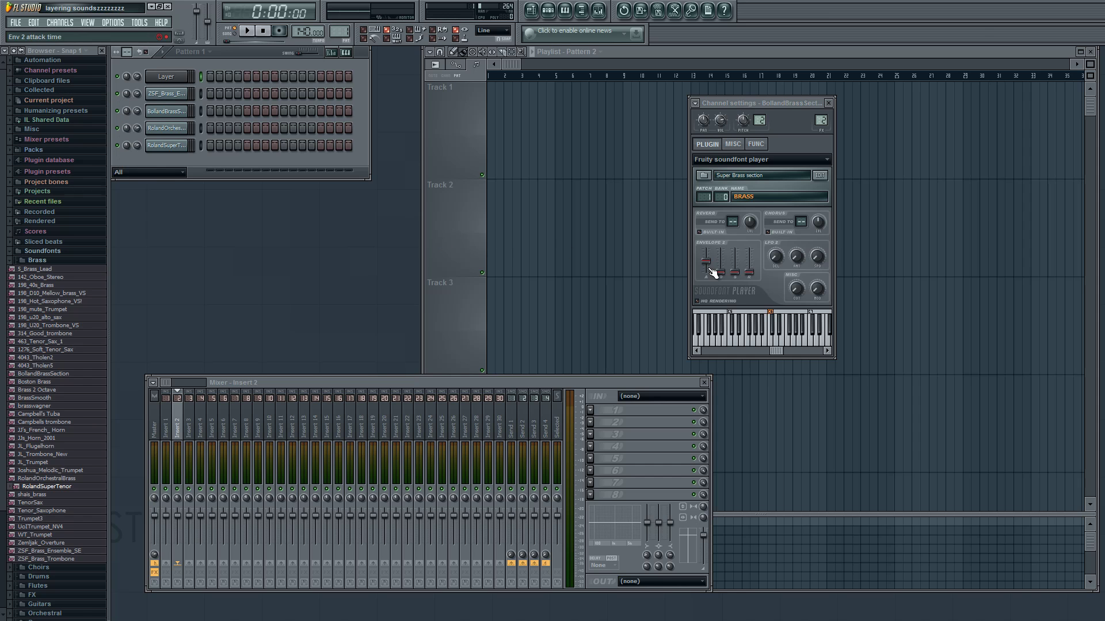
{"action": "mouse_move", "coordinate": [706, 262]}
{"action": "left_mouse_down"}
{"action": "mouse_move", "coordinate": [706, 296]}
{"action": "mouse_move", "coordinate": [706, 265]}
{"action": "left_mouse_up"}
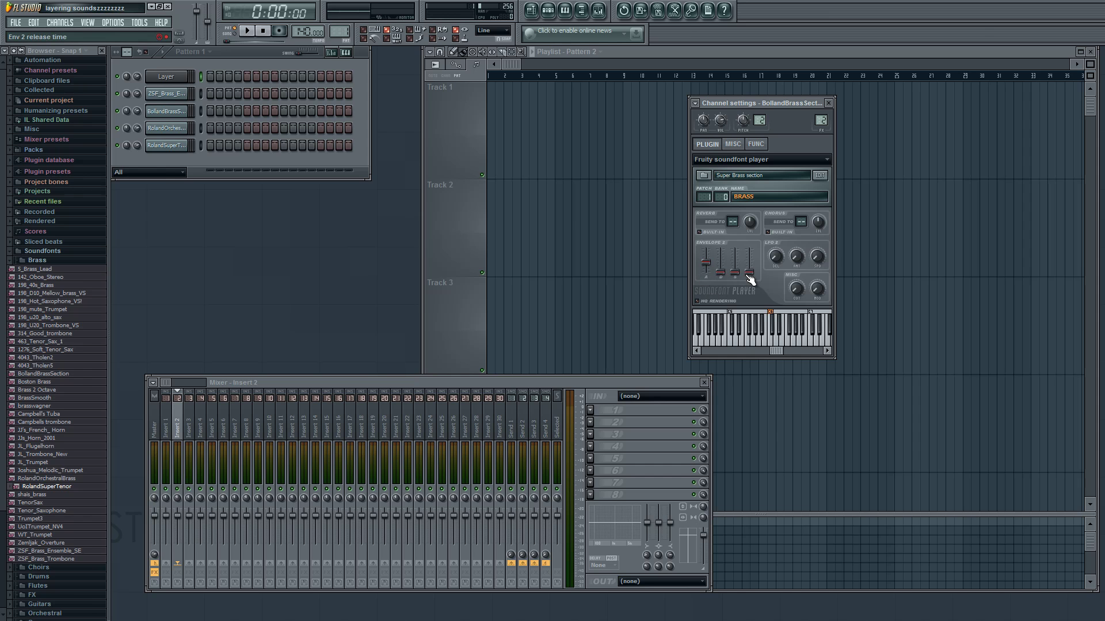
{"action": "left_click_drag", "start_coordinate": [751, 280], "coordinate": [766, 240]}
{"action": "left_click", "coordinate": [199, 108]}
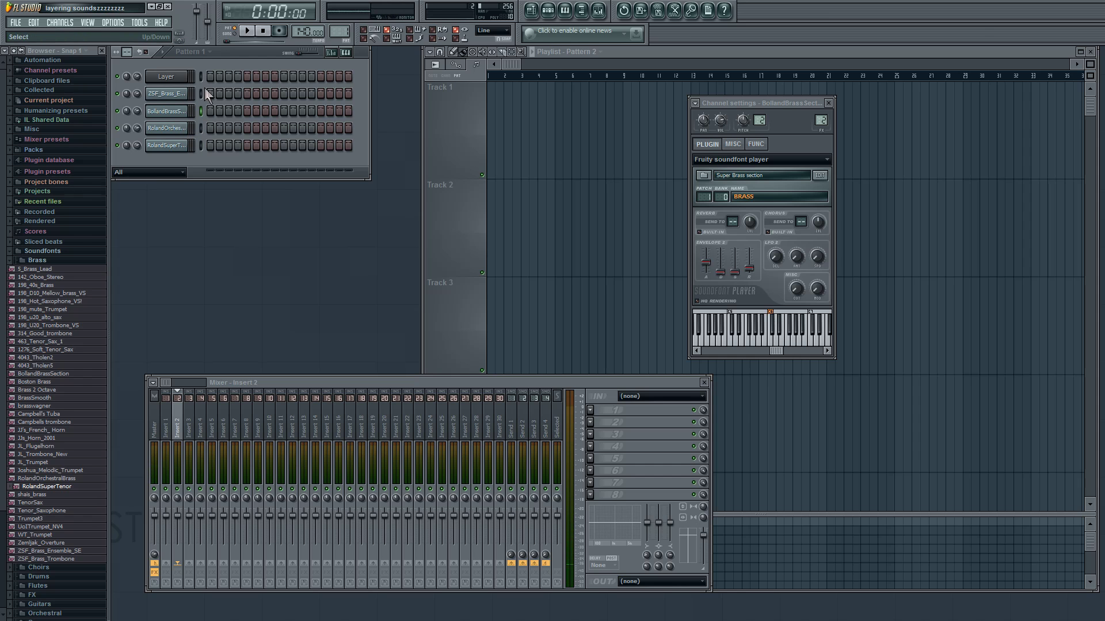
Step: Raise the envelope 2 attack and release times of the ZSF_Brass_Ensemble_SE channel and play a test note
{"action": "left_click", "coordinate": [169, 94]}
{"action": "left_click", "coordinate": [169, 94]}
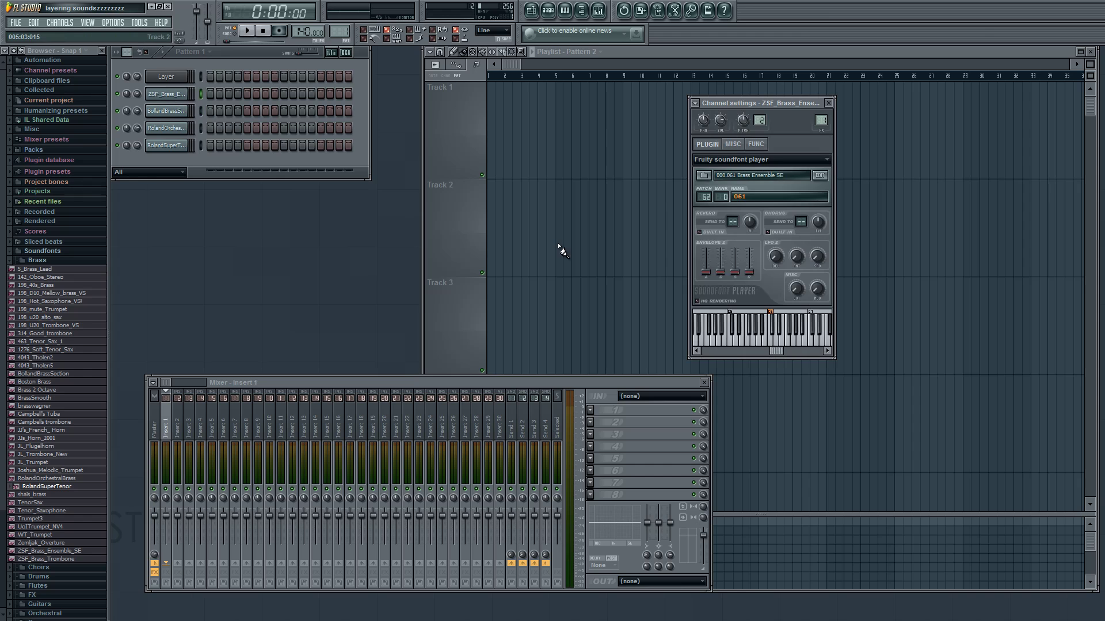
{"action": "left_click_drag", "start_coordinate": [713, 282], "coordinate": [713, 221]}
{"action": "left_click_drag", "start_coordinate": [752, 279], "coordinate": [744, 194]}
{"action": "left_click", "coordinate": [822, 339]}
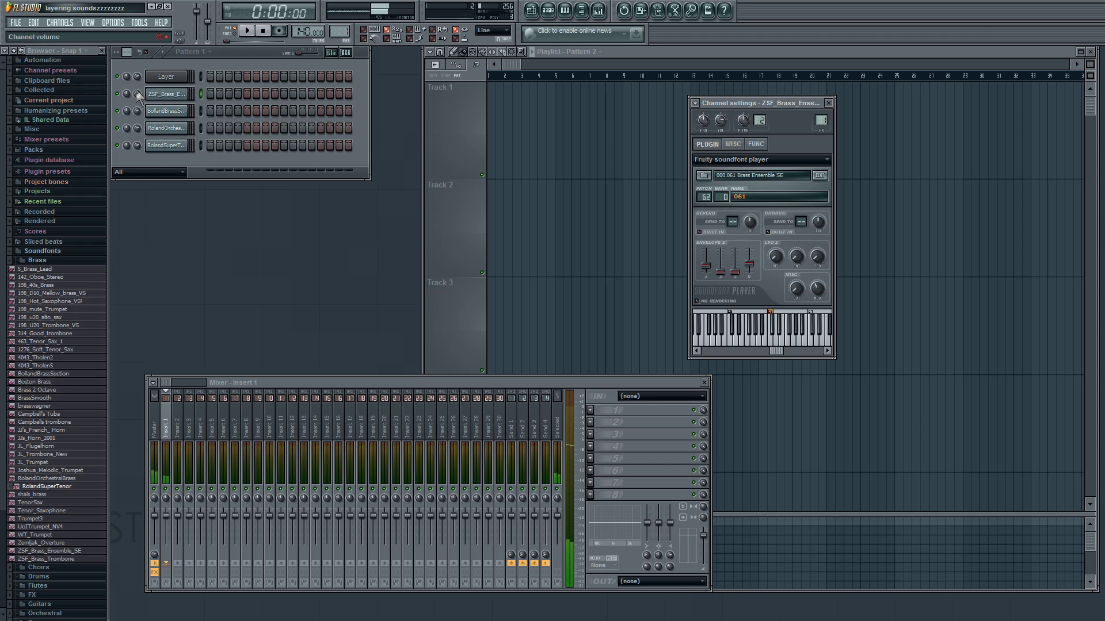
Step: Select the Layer channel and all four brass channels and delete them
{"action": "left_click", "coordinate": [202, 80]}
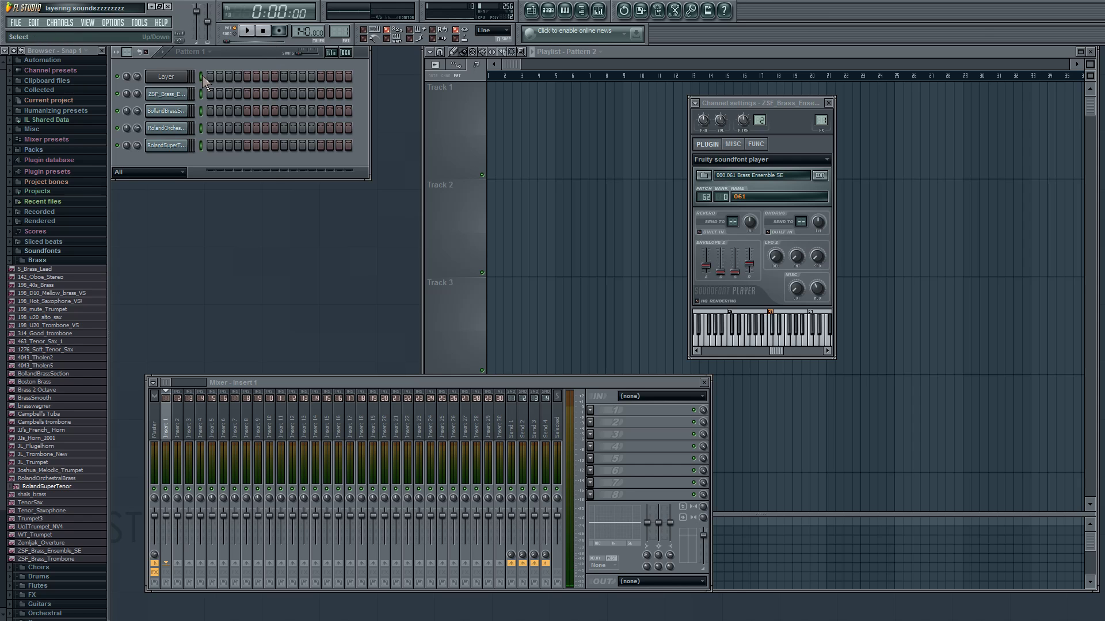
{"action": "key", "text": "alt+Delete"}
{"action": "key", "text": "Return"}
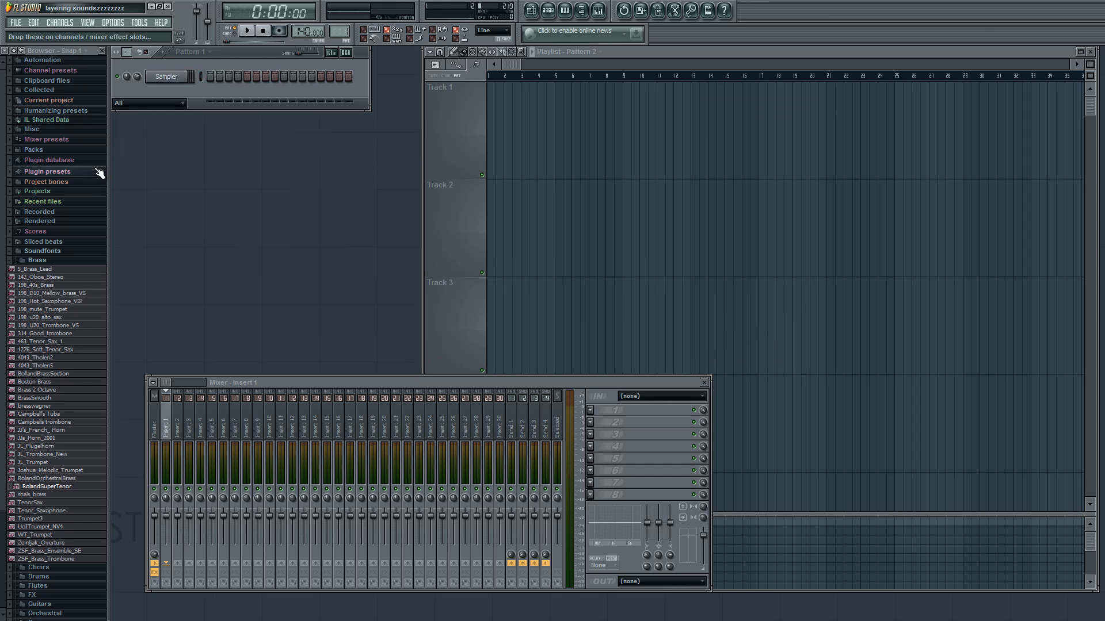
Step: Collapse the Brass soundfonts folder and expand jamesISSOtight KIT 1 within the second Warbeats_Kits_Vol2 folder in Packs
{"action": "left_click", "coordinate": [51, 262]}
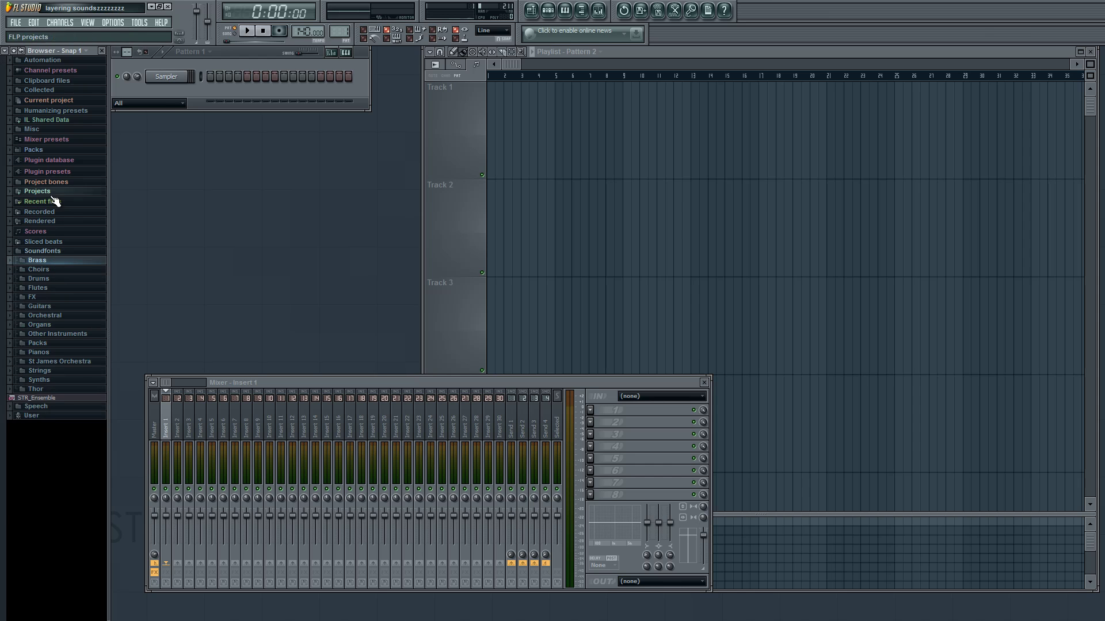
{"action": "left_click", "coordinate": [46, 150]}
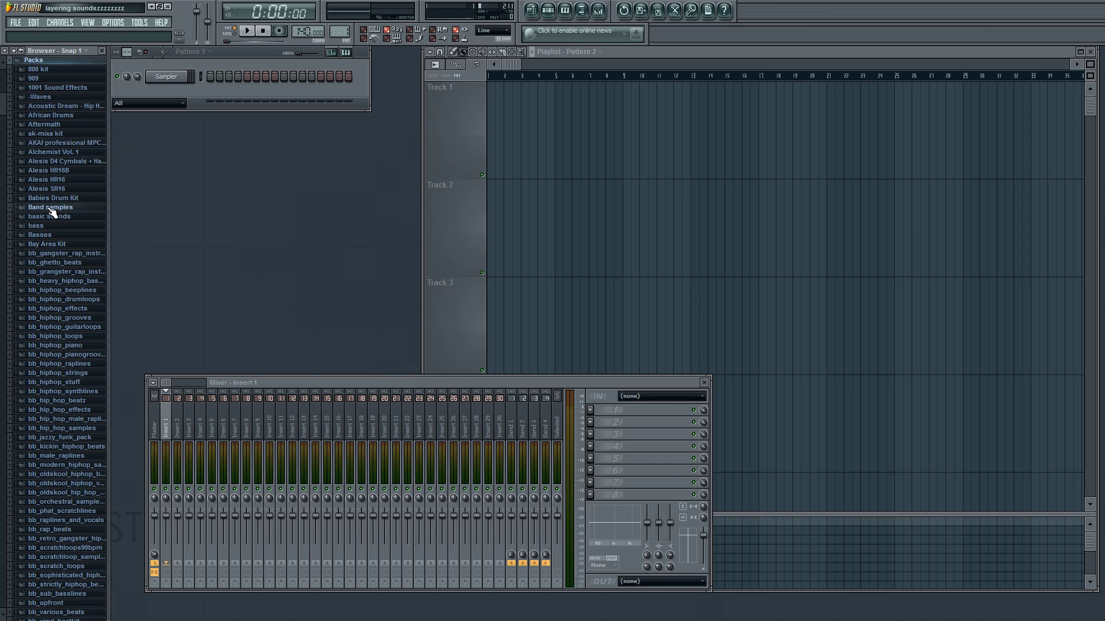
{"action": "scroll", "coordinate": [62, 220], "scroll_direction": "down", "scroll_amount": 2}
{"action": "left_click_drag", "start_coordinate": [5, 227], "coordinate": [3, 552]}
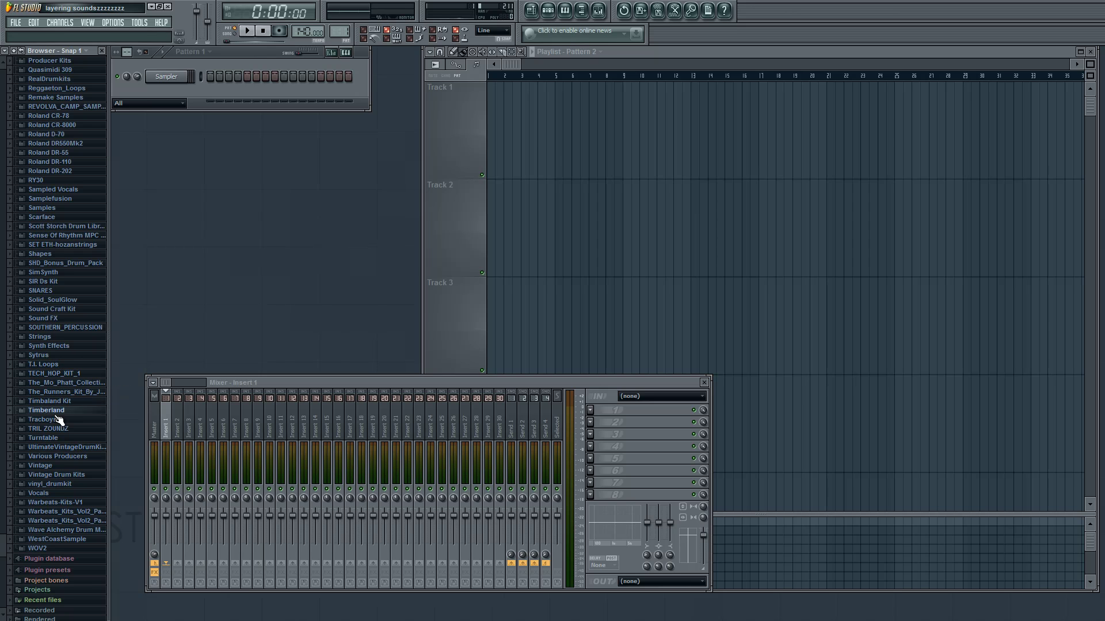
{"action": "left_click", "coordinate": [69, 521]}
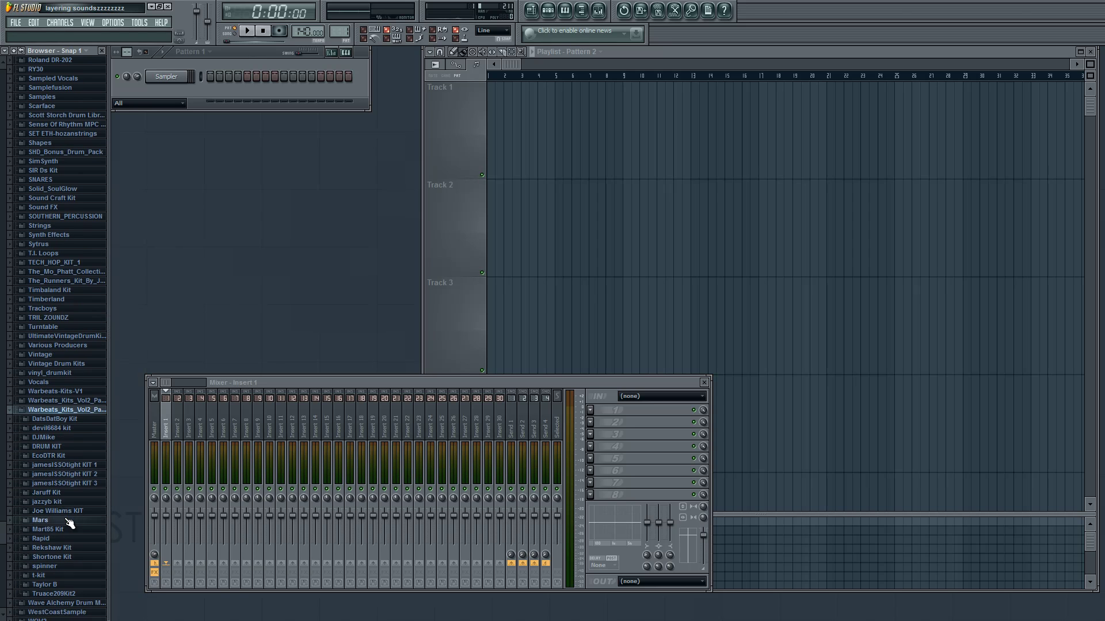
{"action": "left_click", "coordinate": [76, 465]}
Step: Preview the C-MOVEMENT sample, load it into the Sampler channel, and add H-ALLGOOD as a new channel
{"action": "left_click", "coordinate": [72, 481]}
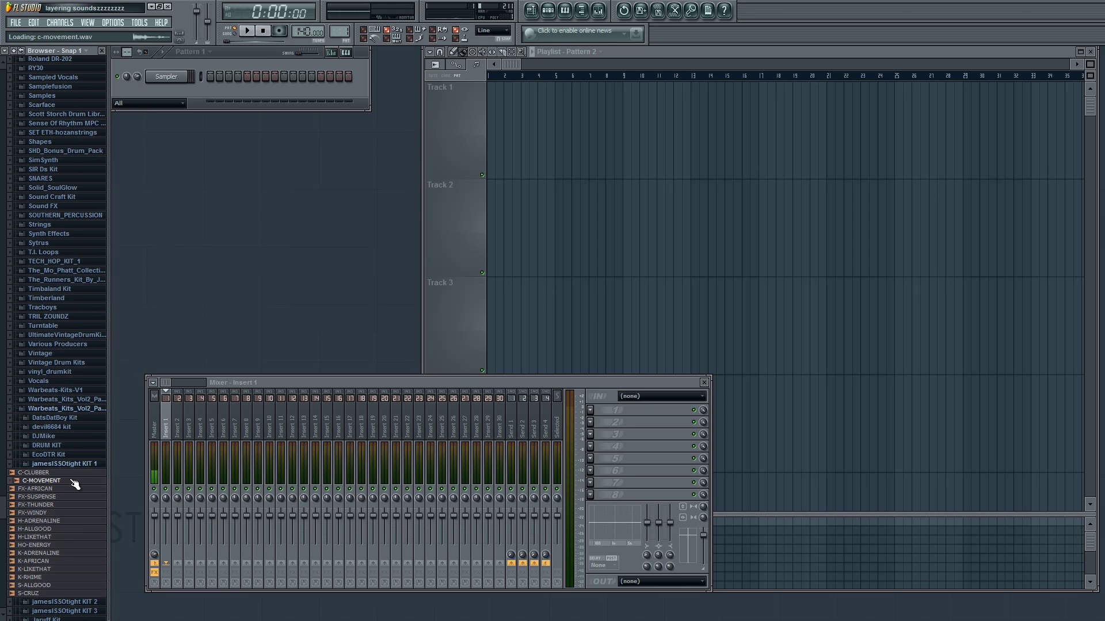
{"action": "left_click_drag", "start_coordinate": [74, 485], "coordinate": [167, 78]}
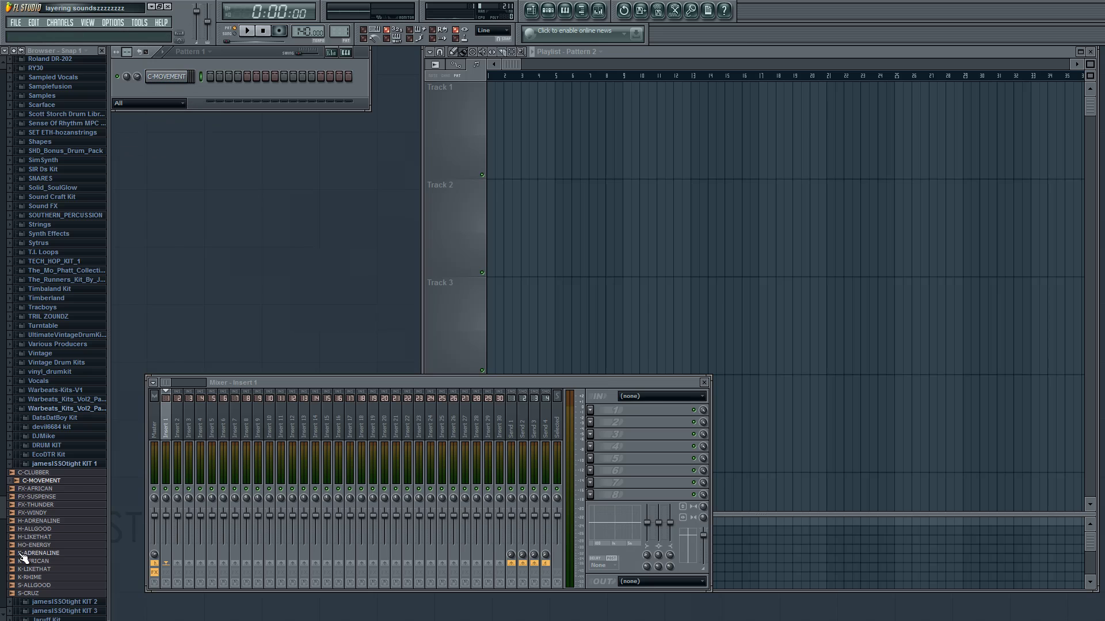
{"action": "left_click_drag", "start_coordinate": [68, 489], "coordinate": [151, 156]}
{"action": "left_click_drag", "start_coordinate": [18, 620], "coordinate": [152, 118]}
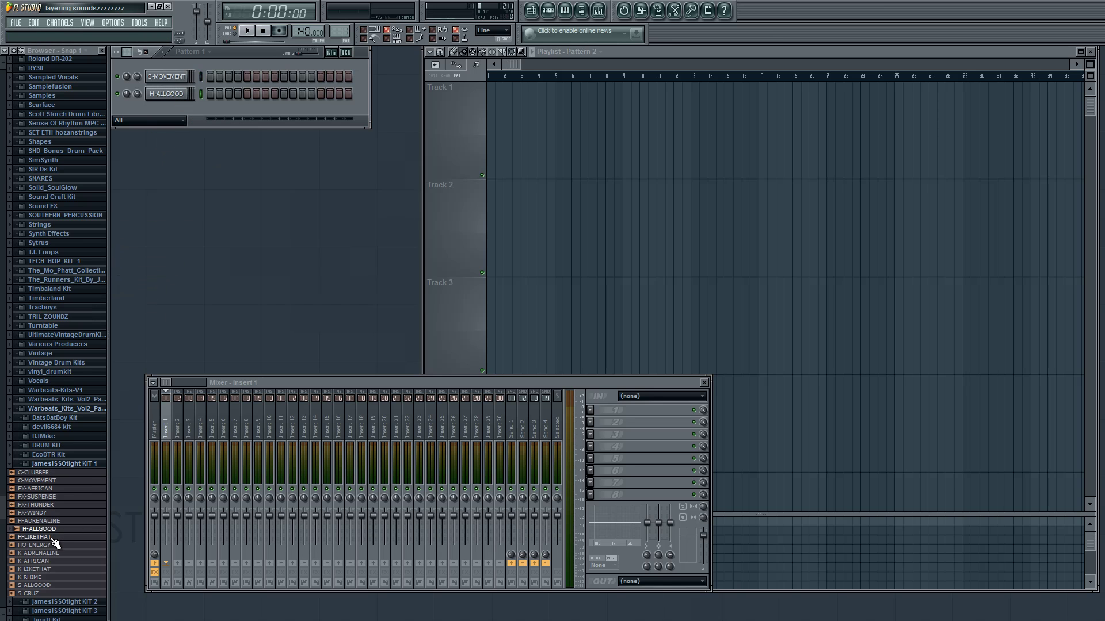
Step: Add the K-ADRENALINE, K-AFRICAN and K-LIKETHAT samples as new channels, plus a second C-MOVEMENT channel above the others
{"action": "left_click_drag", "start_coordinate": [49, 555], "coordinate": [182, 112]}
{"action": "left_click_drag", "start_coordinate": [38, 561], "coordinate": [187, 125]}
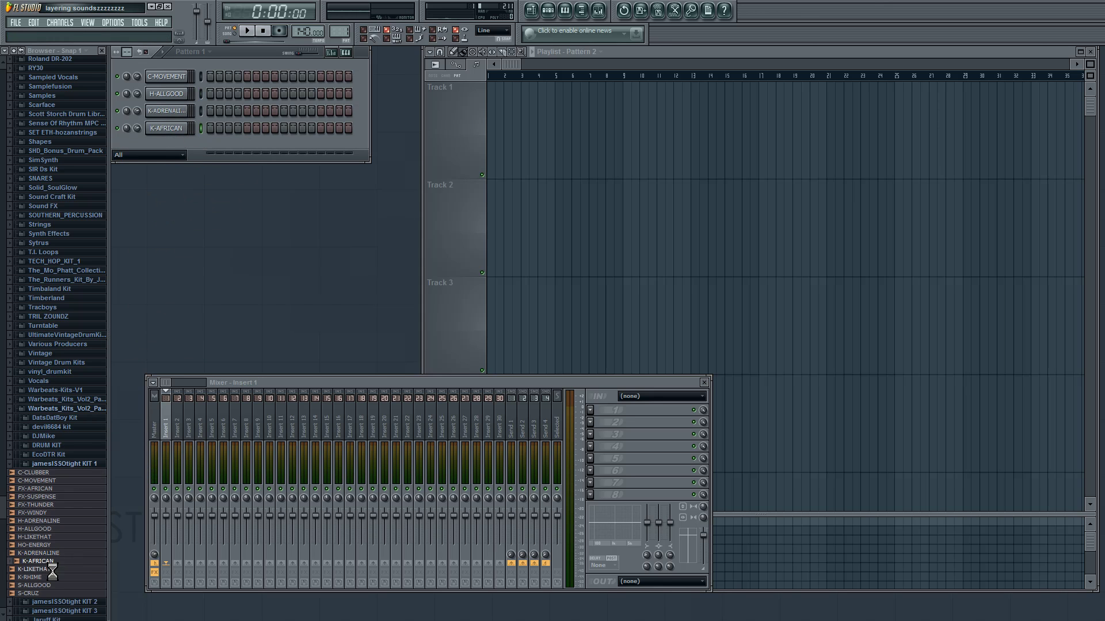
{"action": "left_click_drag", "start_coordinate": [38, 569], "coordinate": [170, 146]}
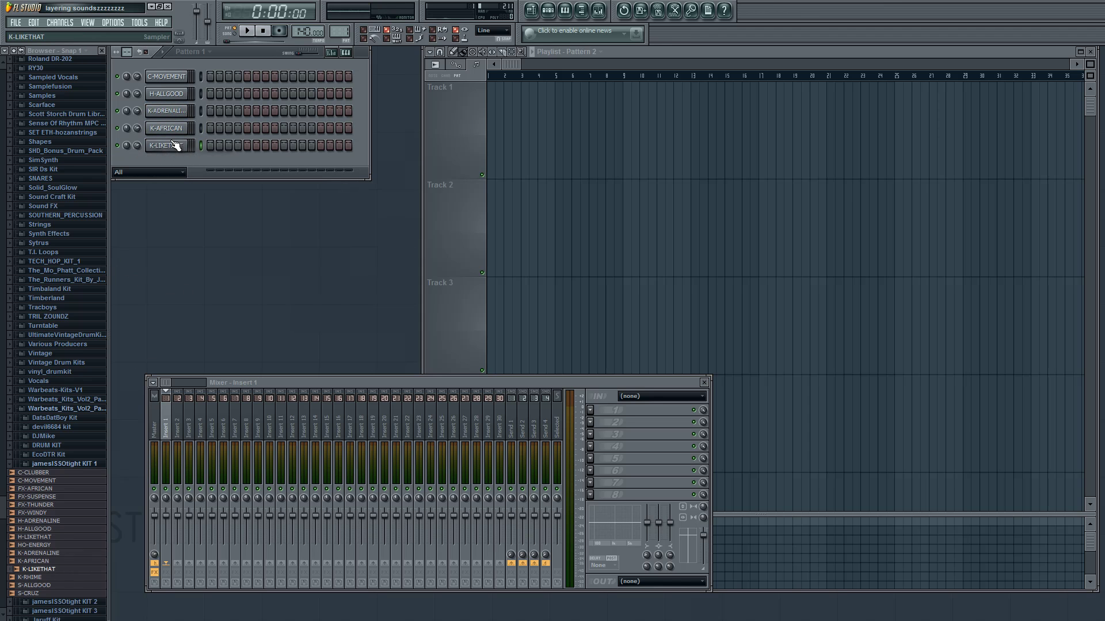
{"action": "left_click_drag", "start_coordinate": [38, 481], "coordinate": [171, 67]}
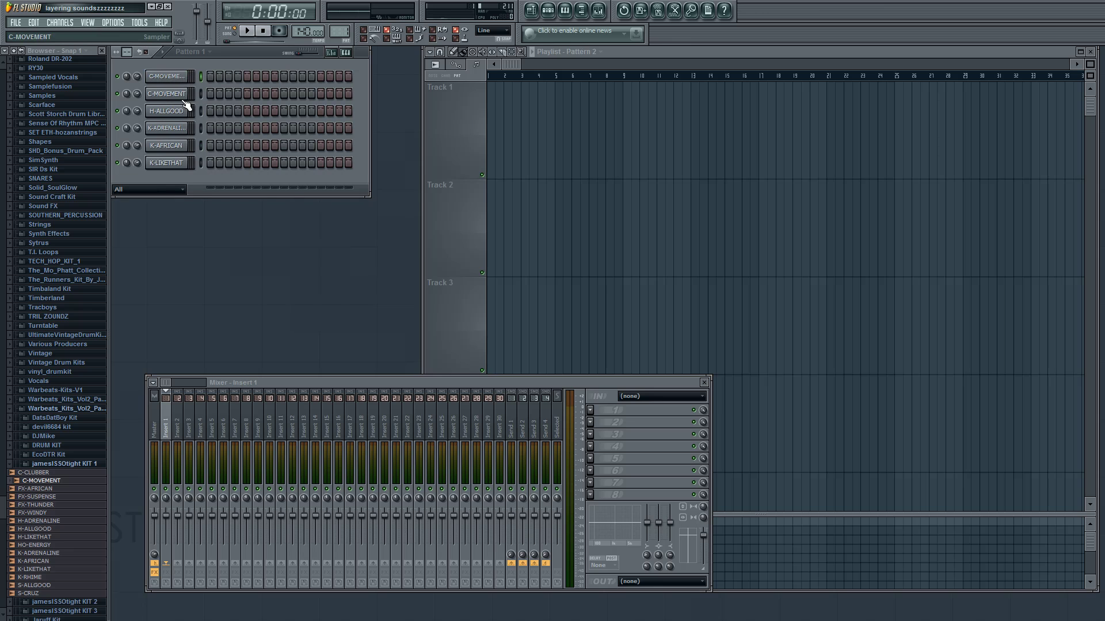
Step: Set the tempo to 87, start playback, and program both C-MOVEMENT channels on steps 5 and 13
{"action": "left_click_drag", "start_coordinate": [307, 31], "coordinate": [279, 151]}
{"action": "left_click", "coordinate": [247, 31]}
{"action": "left_click", "coordinate": [247, 94]}
{"action": "left_click", "coordinate": [318, 92]}
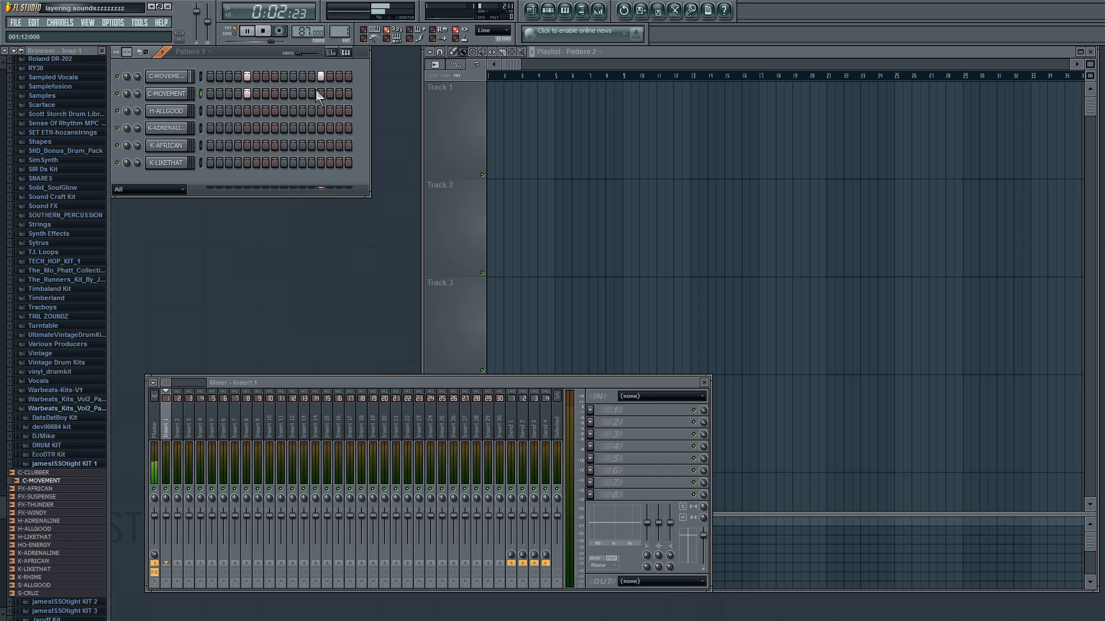
Step: Shorten the tail of the upper C-MOVEMENT sample with the precomputed fade-out, audition it and play the pattern
{"action": "left_click", "coordinate": [179, 77]}
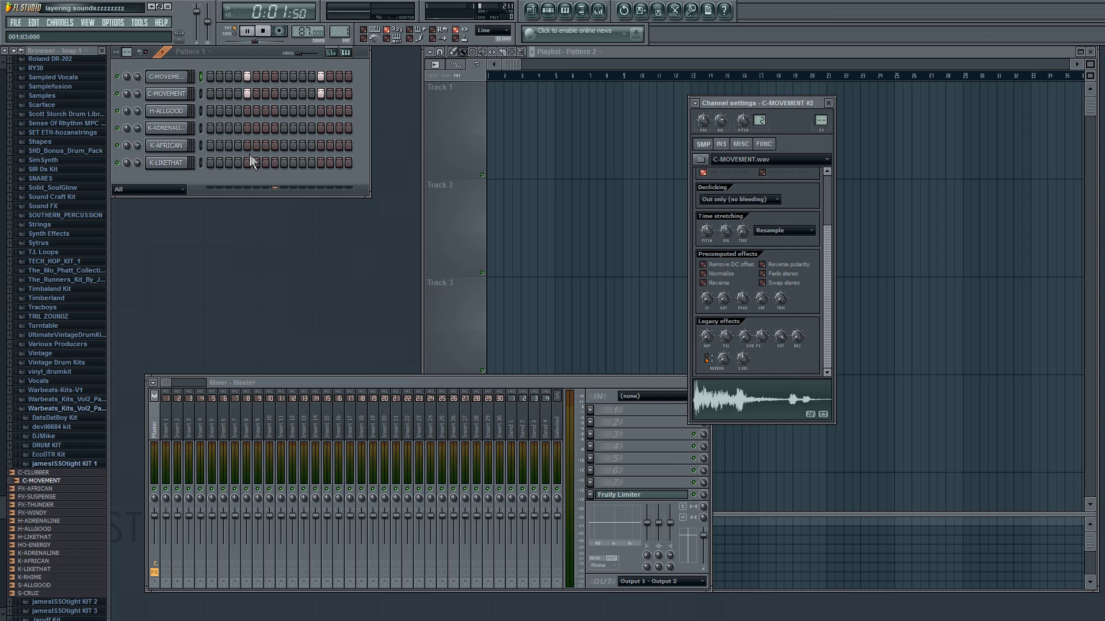
{"action": "key", "text": "space"}
{"action": "left_click_drag", "start_coordinate": [722, 302], "coordinate": [743, 257]}
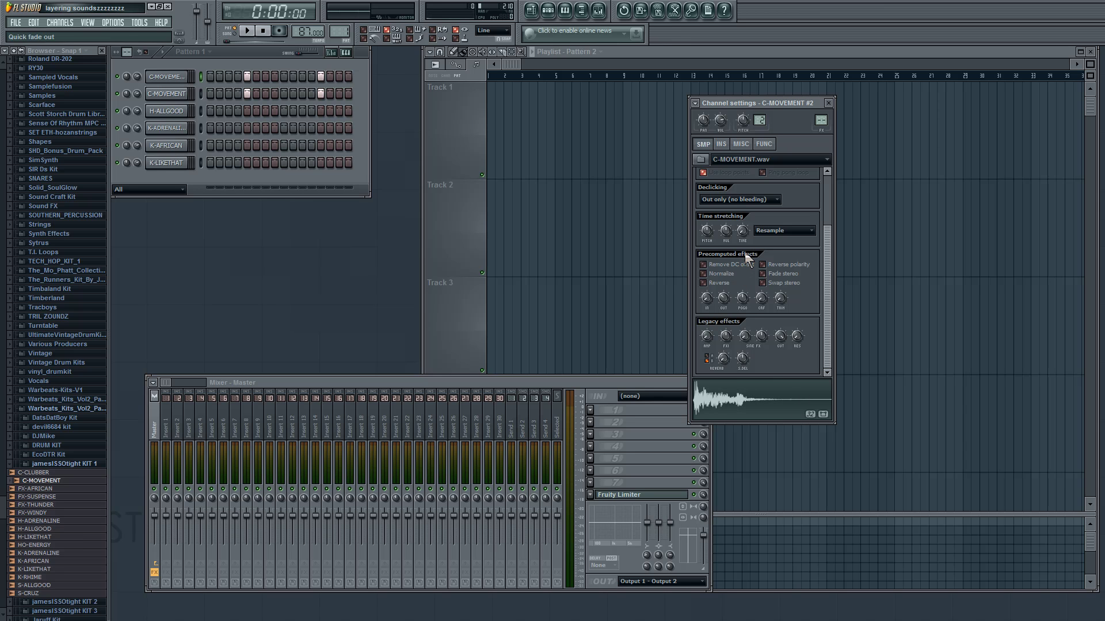
{"action": "key", "text": "z"}
{"action": "key", "text": "z"}
{"action": "key", "text": "z"}
{"action": "left_click", "coordinate": [250, 35]}
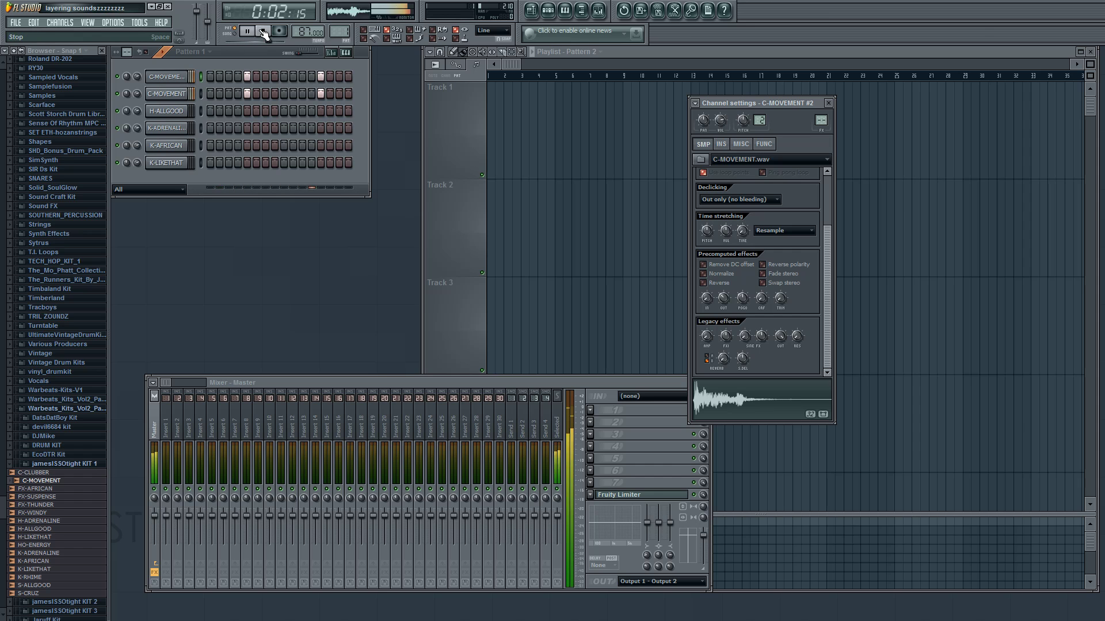
{"action": "left_click", "coordinate": [263, 32]}
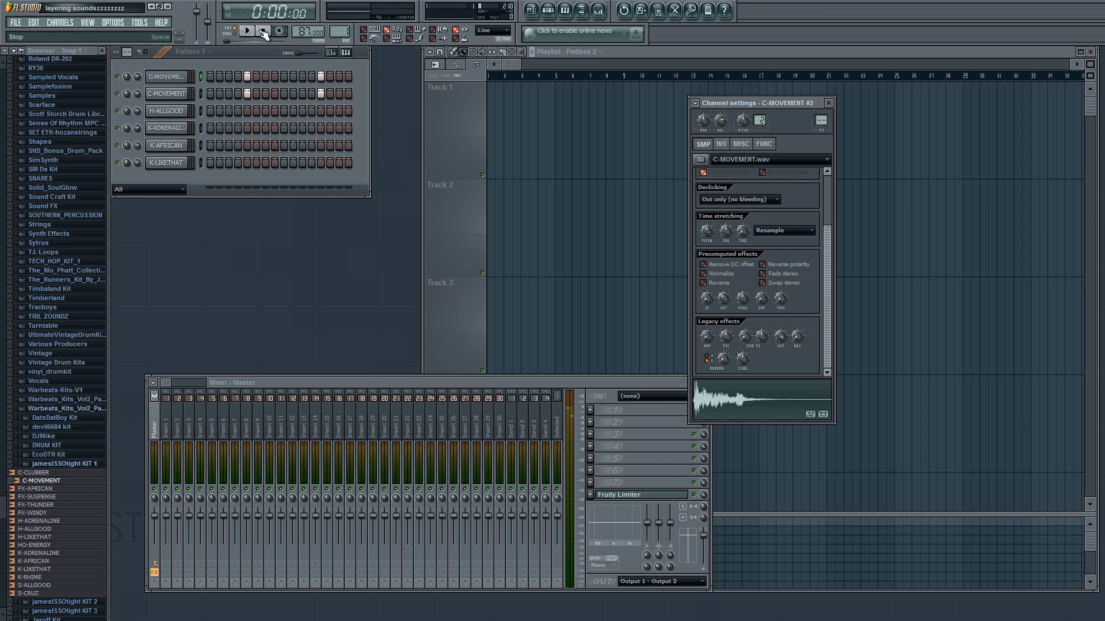
Step: Fill H-ALLGOOD every 2 steps, program the three kick channels on steps 1, 8, 9, 12 and 16, and play the pattern
{"action": "right_click", "coordinate": [175, 112]}
{"action": "left_click", "coordinate": [209, 194]}
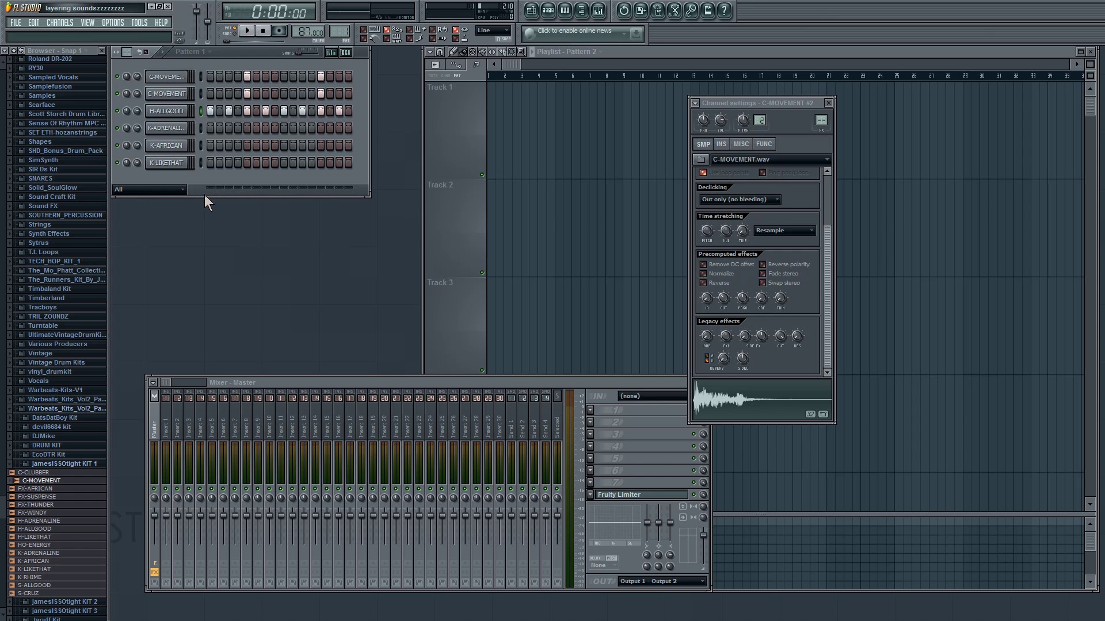
{"action": "left_click", "coordinate": [209, 127]}
{"action": "left_click", "coordinate": [210, 163]}
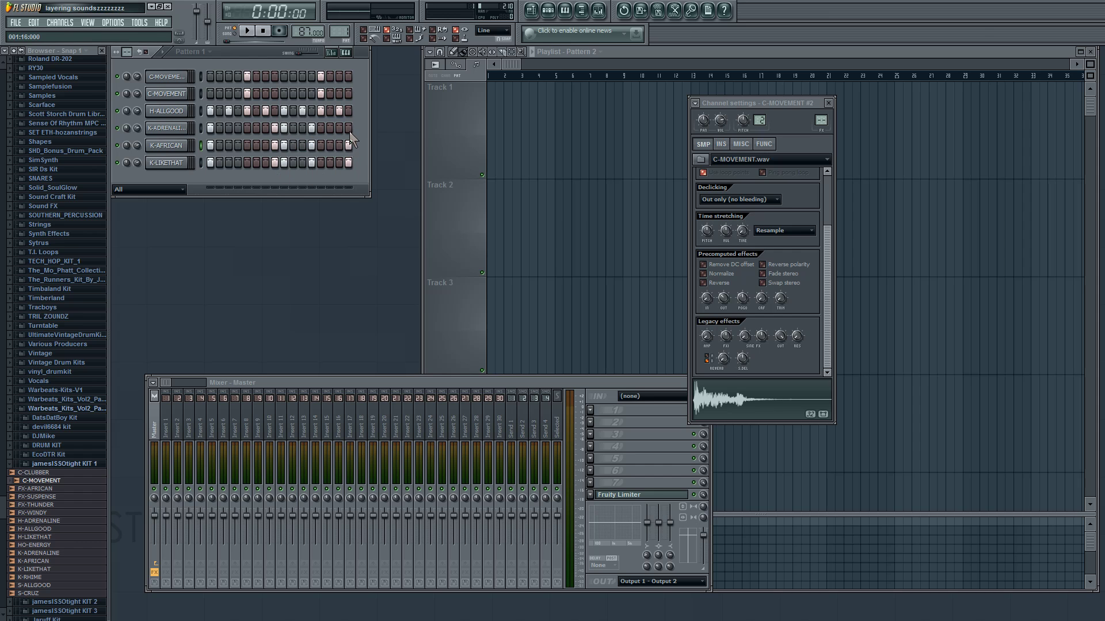
{"action": "key", "text": "space"}
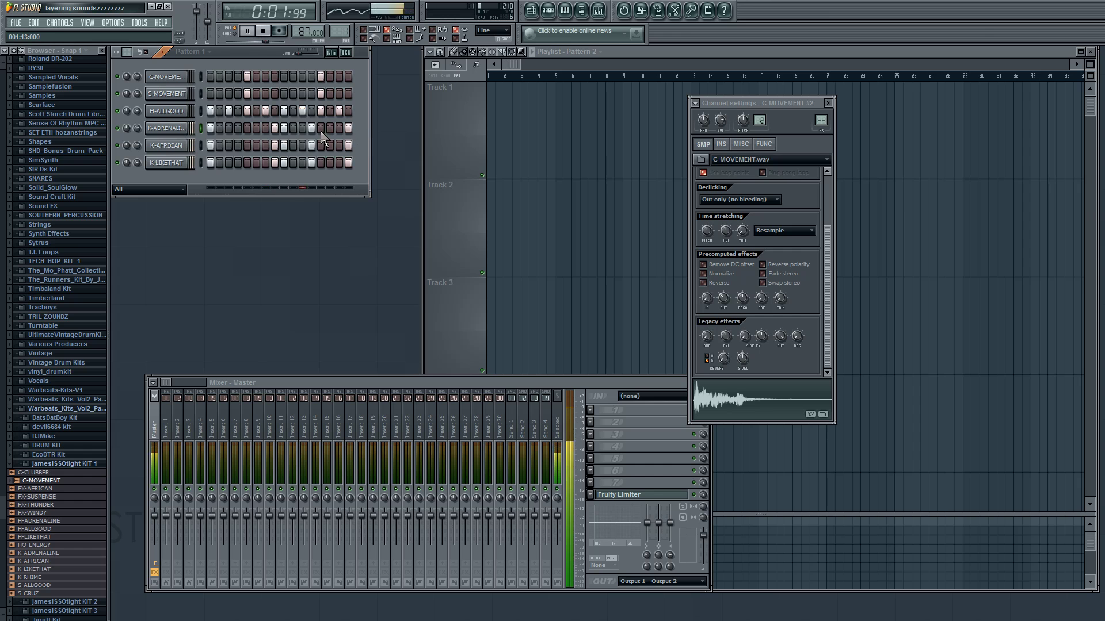
{"action": "key", "text": "space"}
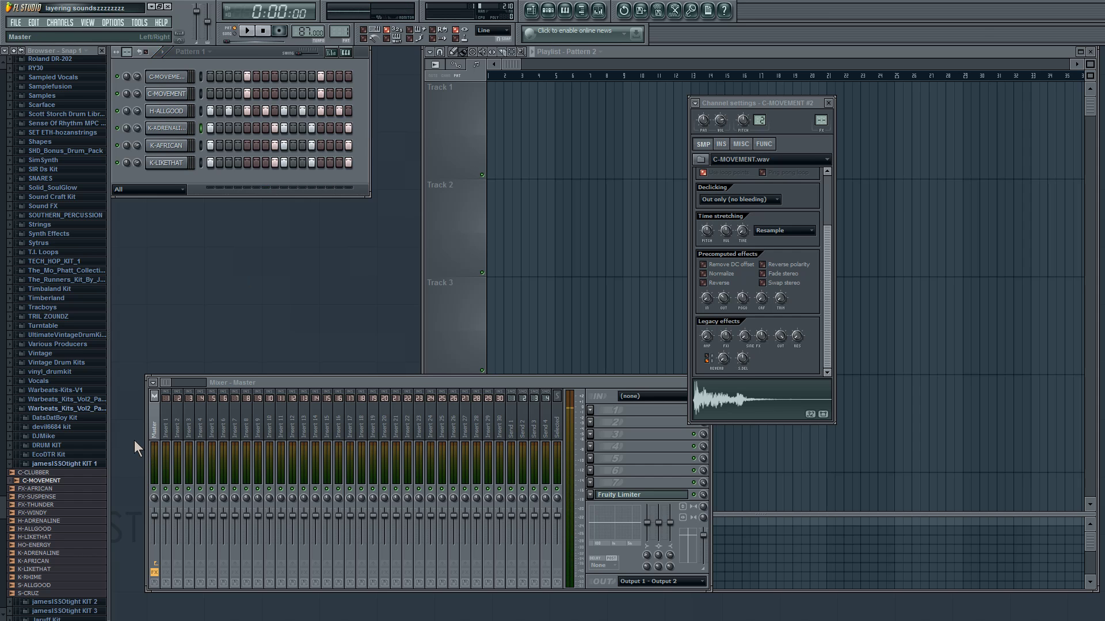
Step: Preview the hi-hat samples, replace the H-ALLGOOD channel's sample with H-LIKETHAT, and add H-ALLGOOD as a new channel below it
{"action": "left_click", "coordinate": [35, 547]}
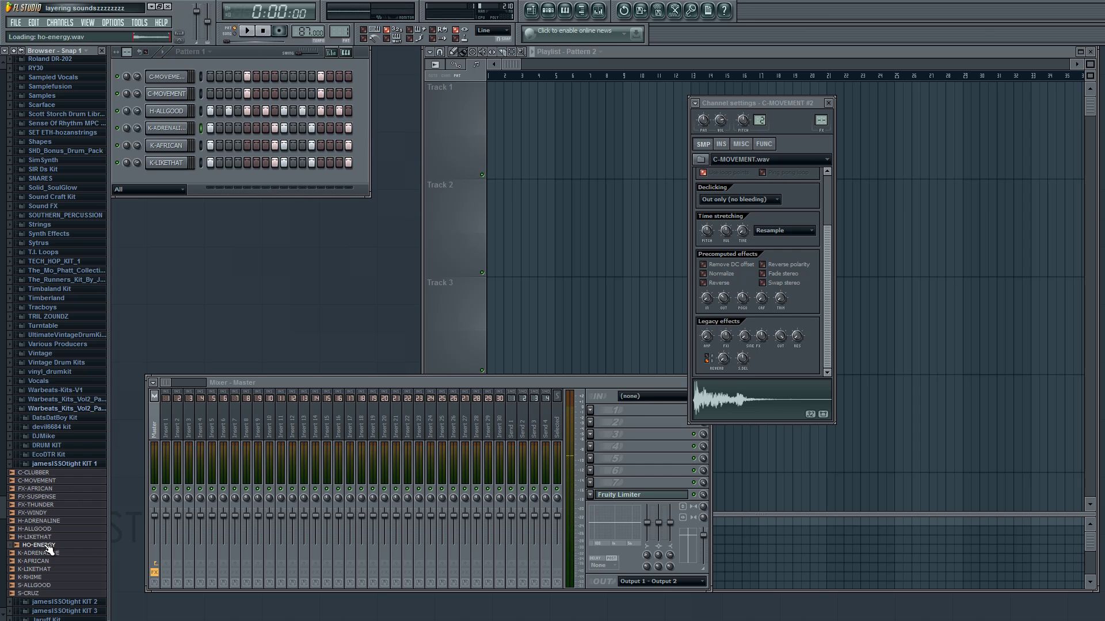
{"action": "left_click", "coordinate": [49, 529]}
{"action": "left_click_drag", "start_coordinate": [39, 537], "coordinate": [180, 122]}
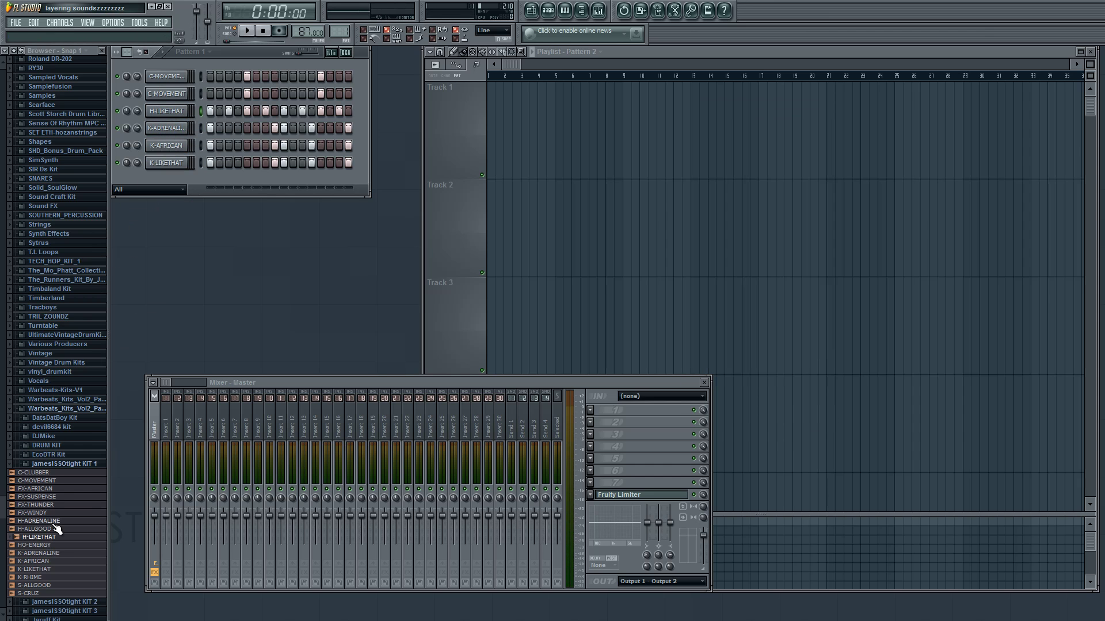
{"action": "left_click_drag", "start_coordinate": [57, 529], "coordinate": [163, 120]}
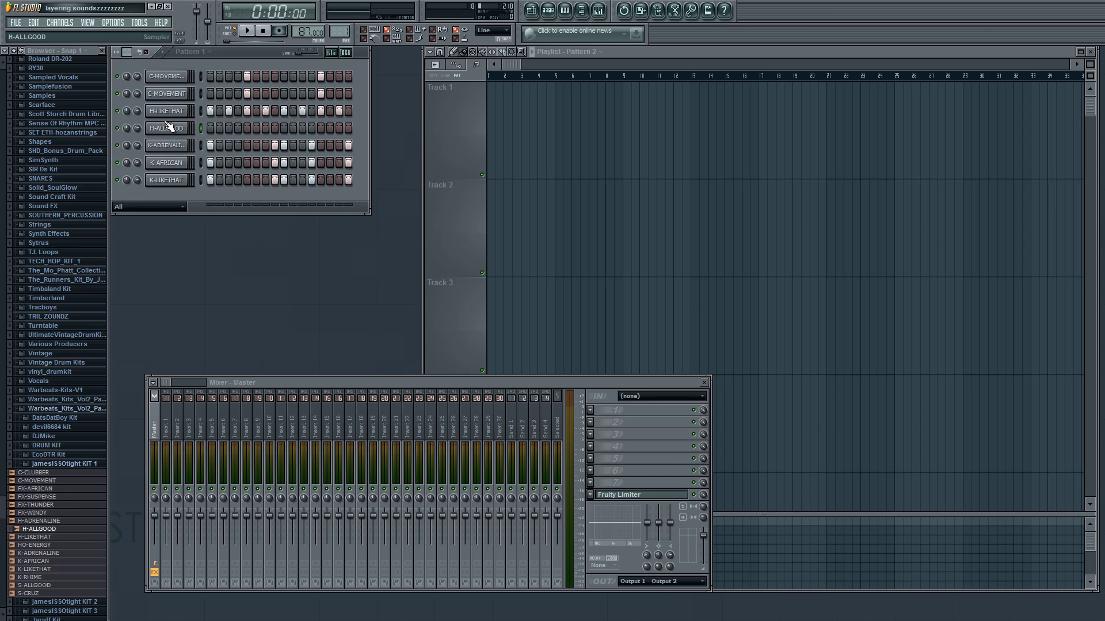
Step: Audition the H-ALLGOOD sample and shorten its tail with a quick fade-out of about 31%
{"action": "left_click", "coordinate": [170, 129]}
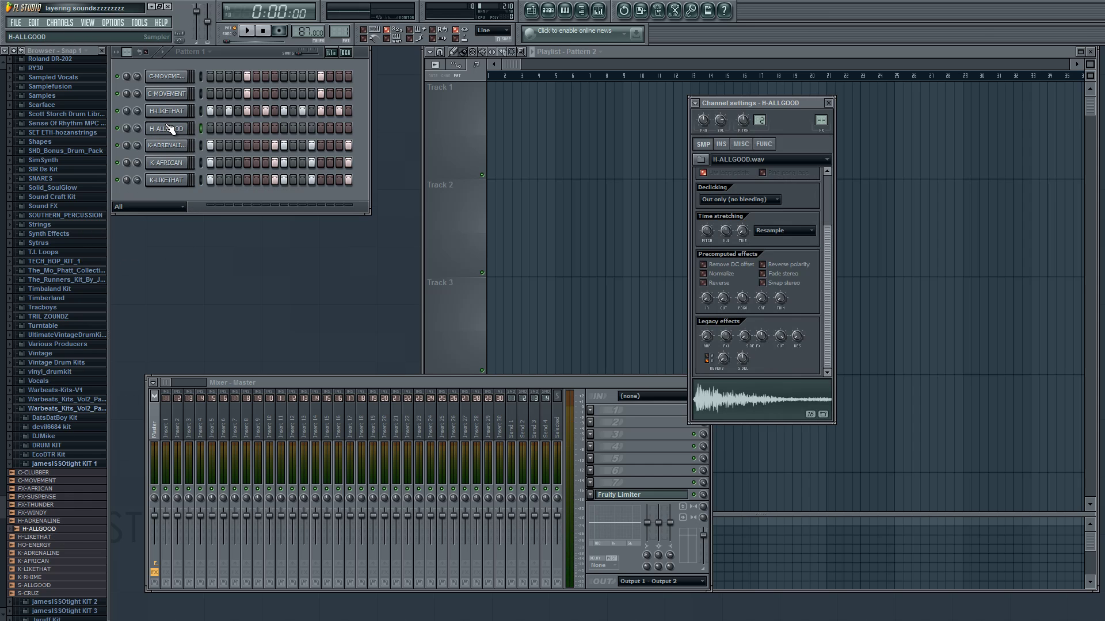
{"action": "left_click", "coordinate": [722, 392]}
{"action": "left_click", "coordinate": [720, 404]}
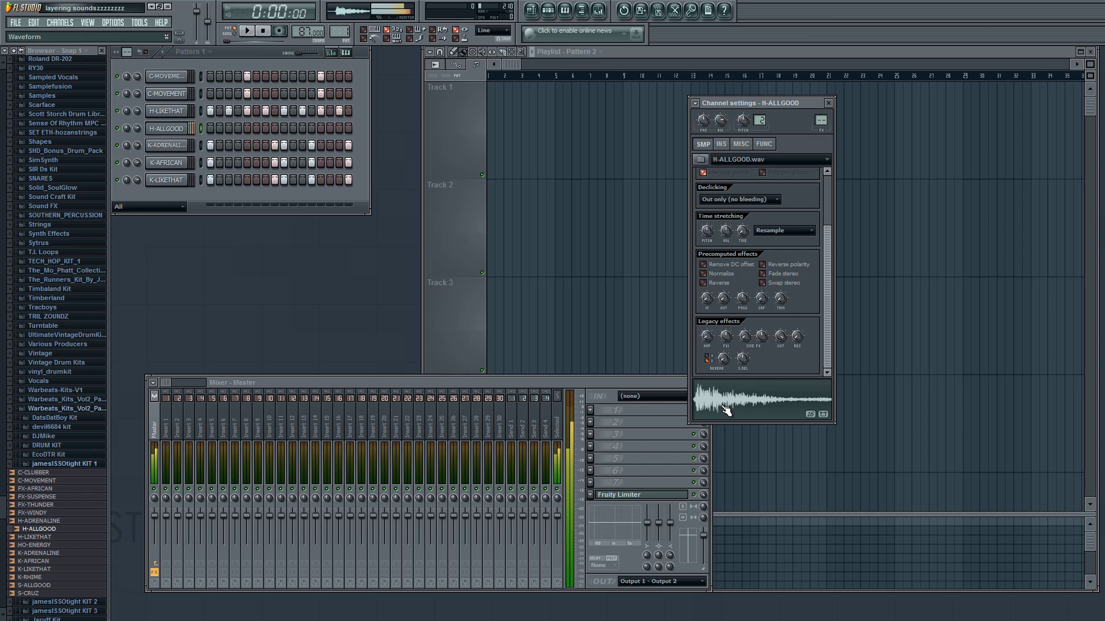
{"action": "left_click_drag", "start_coordinate": [675, 387], "coordinate": [655, 393]}
{"action": "left_click", "coordinate": [770, 414]}
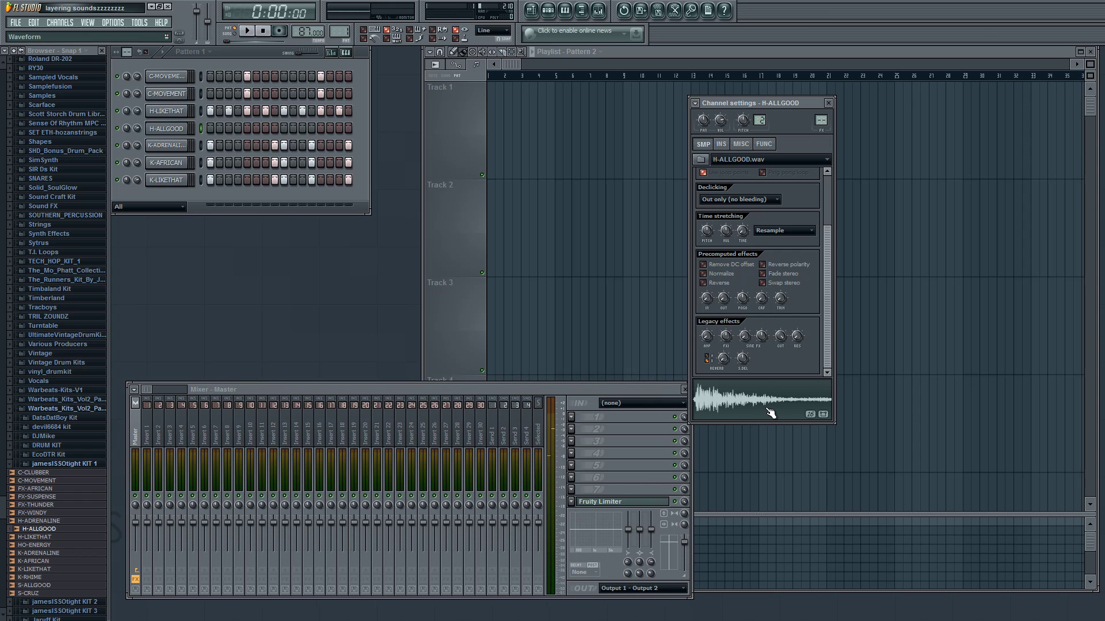
{"action": "left_click", "coordinate": [770, 413]}
{"action": "left_click", "coordinate": [770, 412]}
{"action": "left_click", "coordinate": [770, 413]}
{"action": "left_click", "coordinate": [769, 412]}
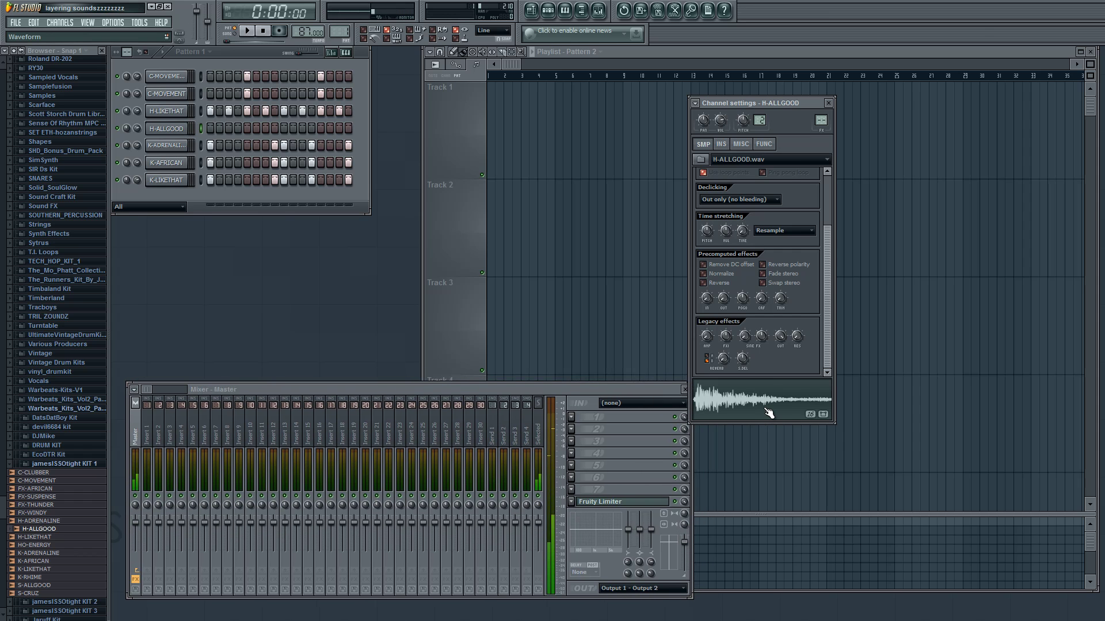
{"action": "scroll", "coordinate": [723, 297], "scroll_direction": "up", "scroll_amount": 3}
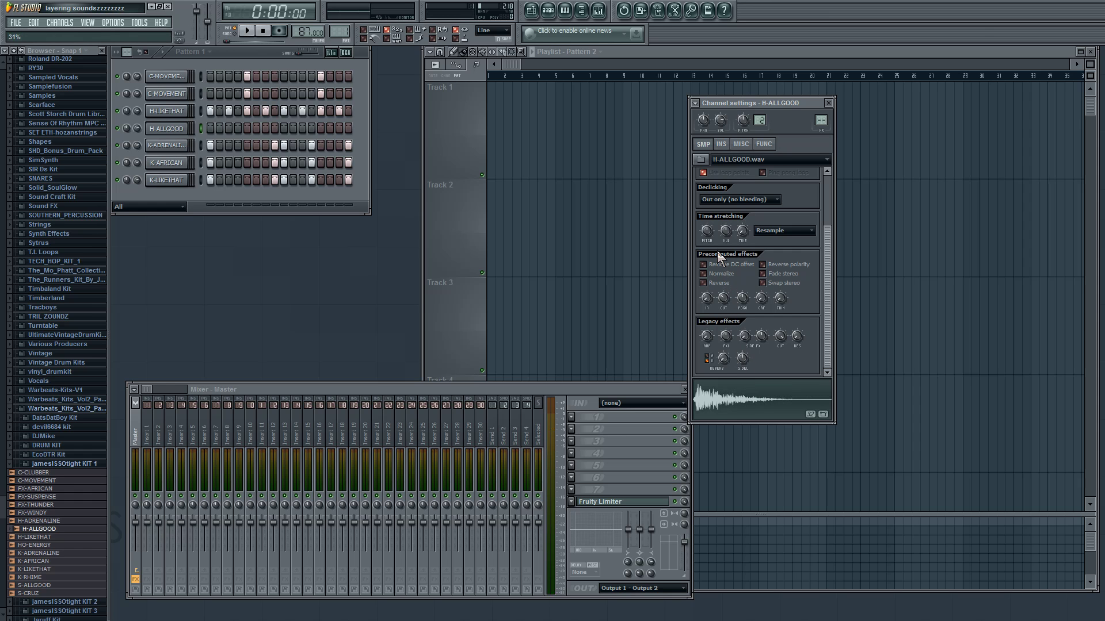
{"action": "left_click", "coordinate": [732, 400]}
Step: Copy the H-LIKETHAT channel's step sequence and paste it into the H-ALLGOOD channel
{"action": "right_click", "coordinate": [183, 111]}
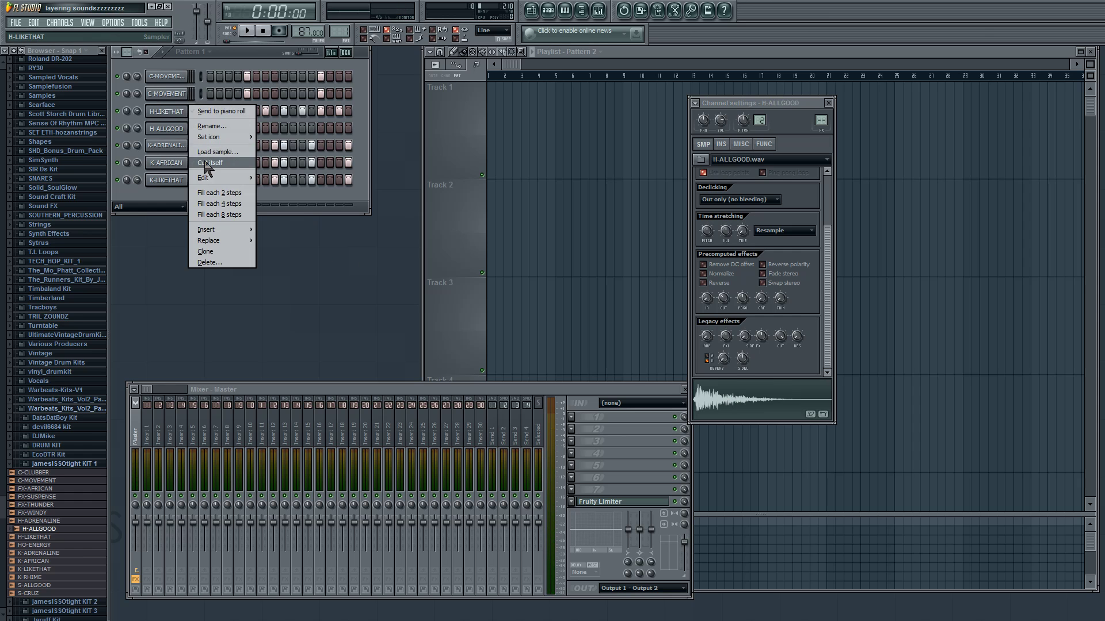
{"action": "mouse_move", "coordinate": [234, 177]}
{"action": "left_click", "coordinate": [272, 189]}
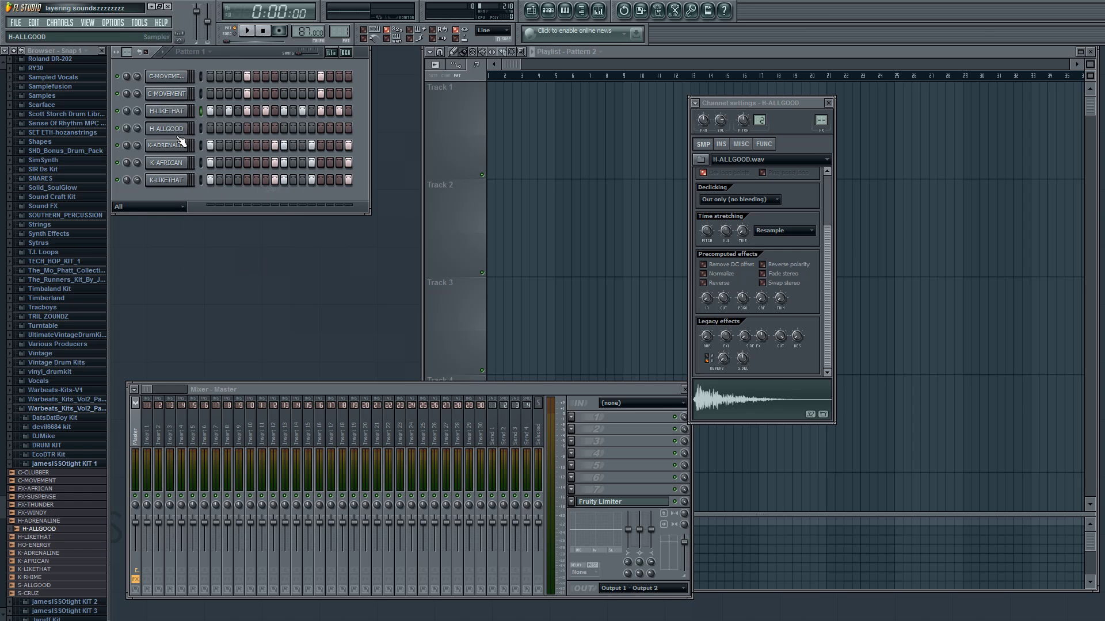
{"action": "right_click", "coordinate": [167, 128]}
{"action": "mouse_move", "coordinate": [219, 198]}
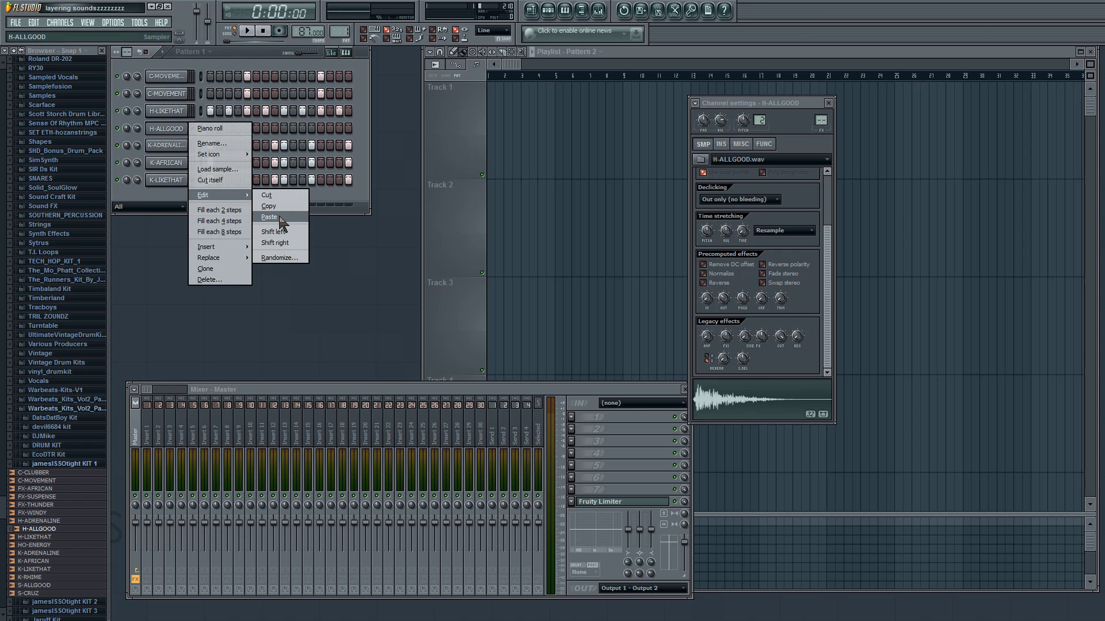
{"action": "left_click", "coordinate": [277, 217]}
Step: Fill the H-ALLGOOD channel every 2 steps, replacing a trial fill every 4 steps, and play the pattern
{"action": "right_click", "coordinate": [175, 129]}
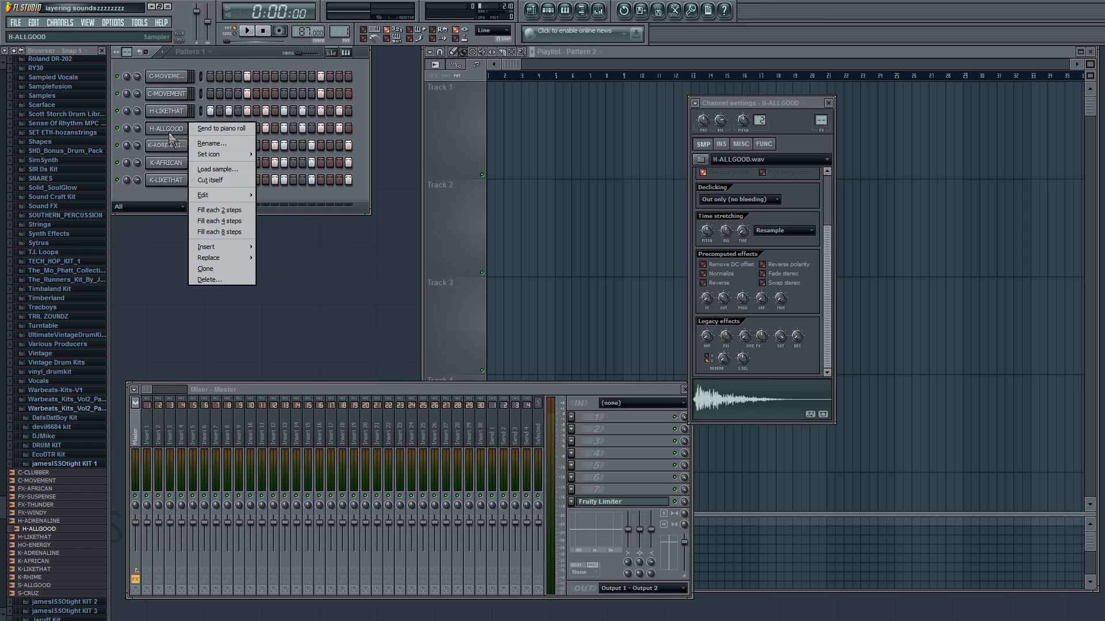
{"action": "left_click", "coordinate": [236, 222]}
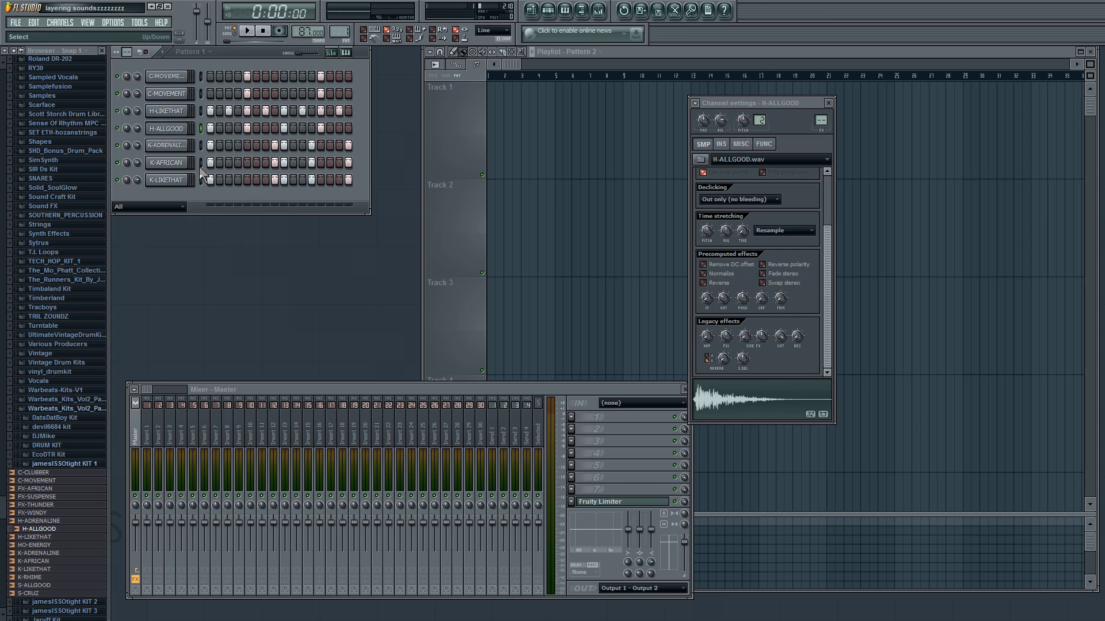
{"action": "right_click", "coordinate": [188, 131]}
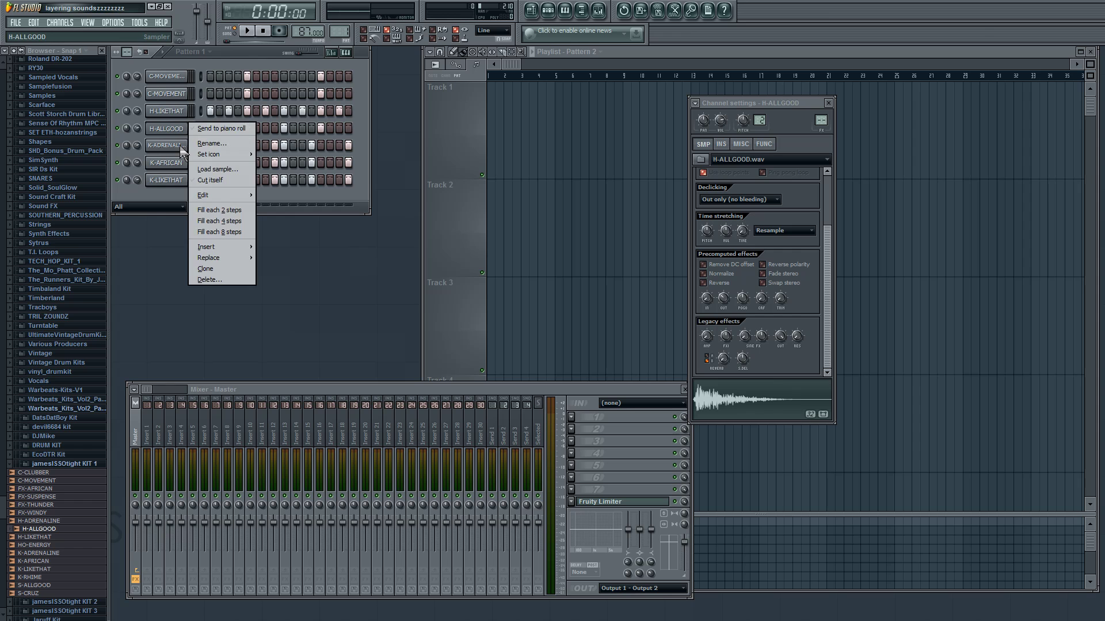
{"action": "left_click", "coordinate": [218, 211]}
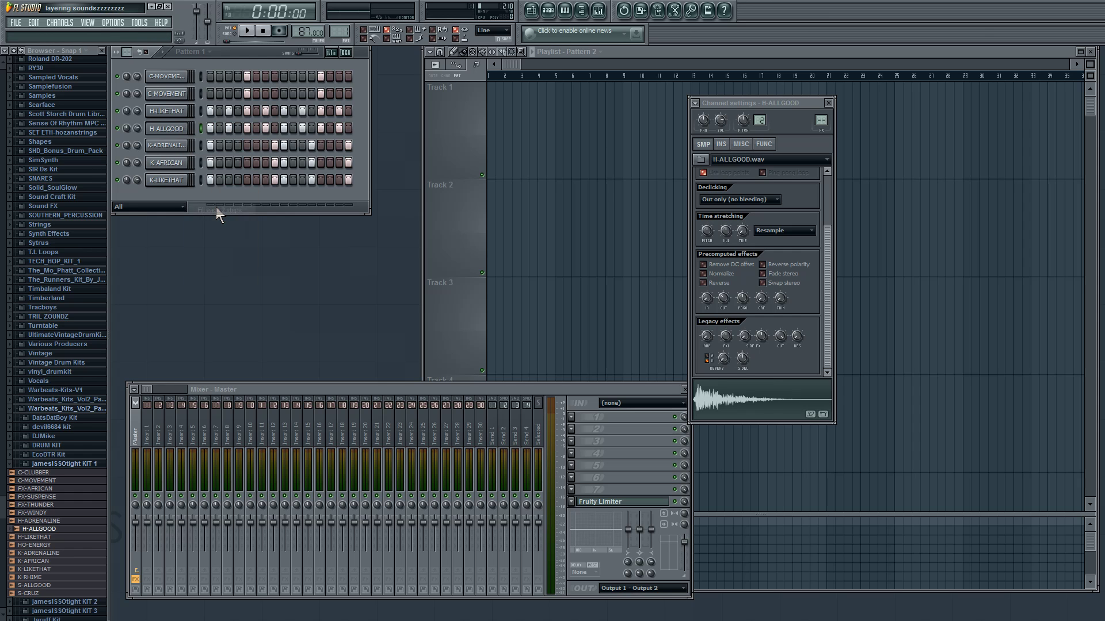
{"action": "left_click", "coordinate": [251, 34]}
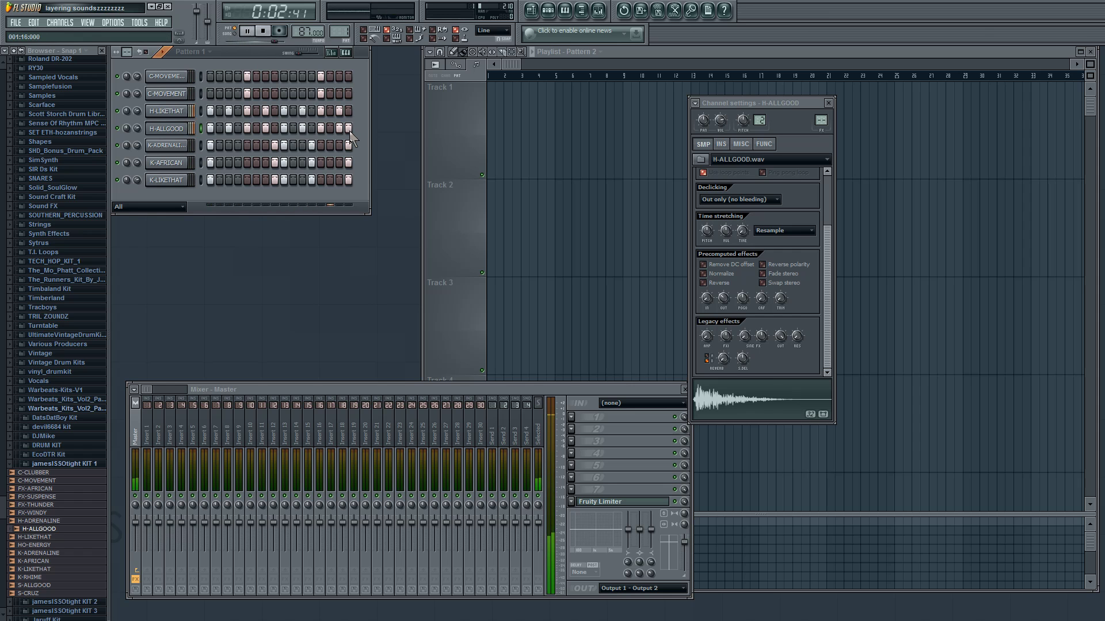
{"action": "left_click", "coordinate": [263, 32]}
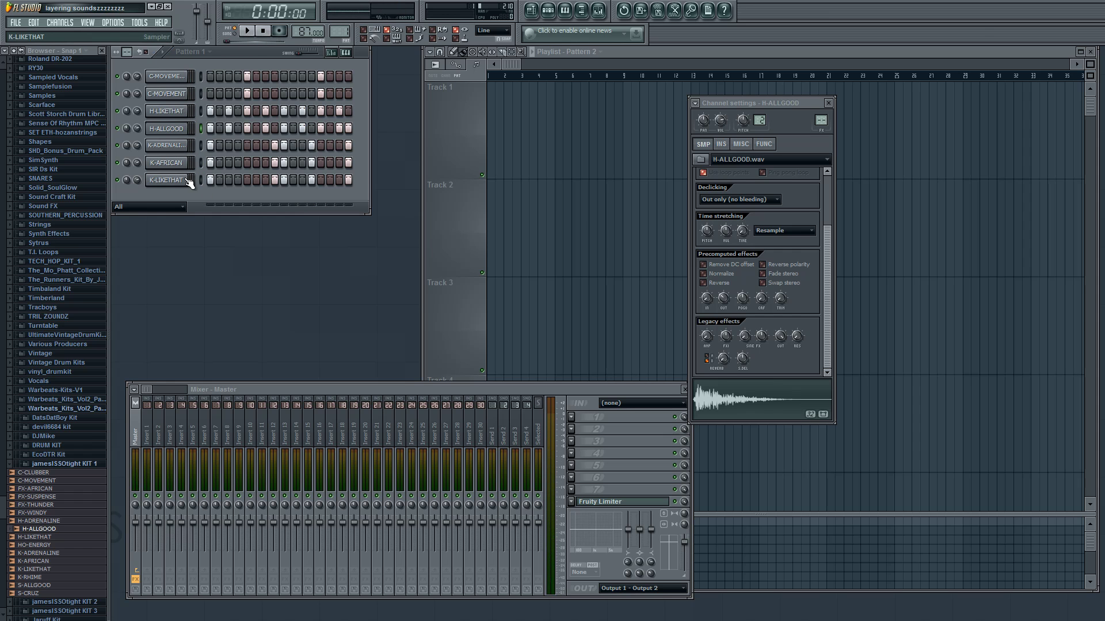
Step: Mute the lower C-MOVEMENT, H-ALLGOOD, K-AFRICAN and K-LIKETHAT channels and play the pattern without the layers
{"action": "left_click", "coordinate": [118, 164]}
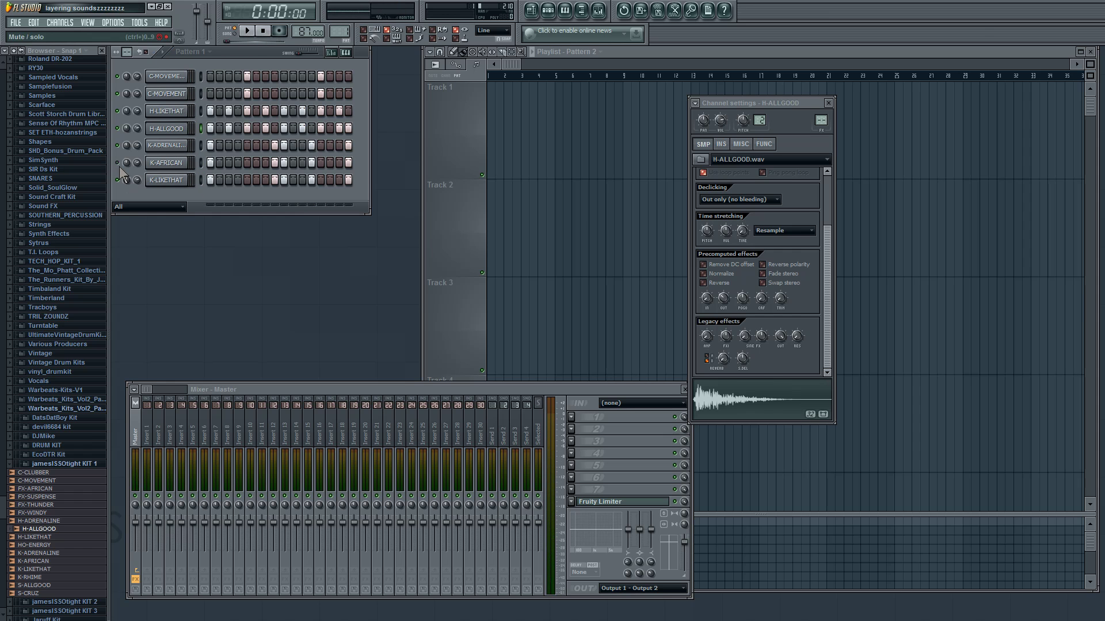
{"action": "left_click", "coordinate": [118, 128]}
{"action": "left_click", "coordinate": [118, 94]}
{"action": "left_click", "coordinate": [251, 33]}
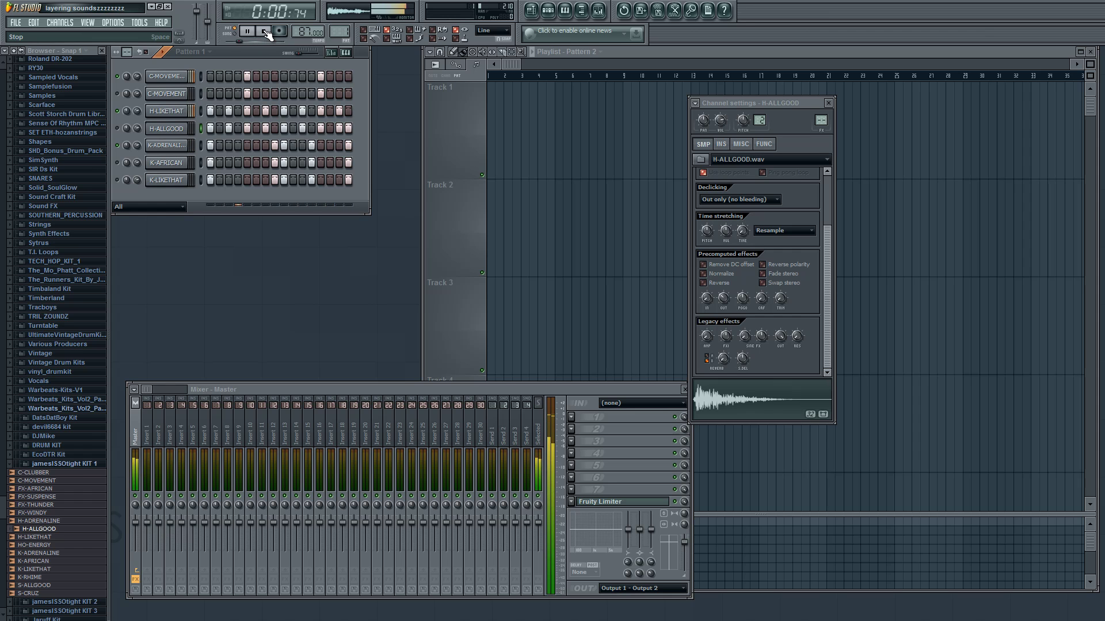
{"action": "left_click", "coordinate": [264, 32]}
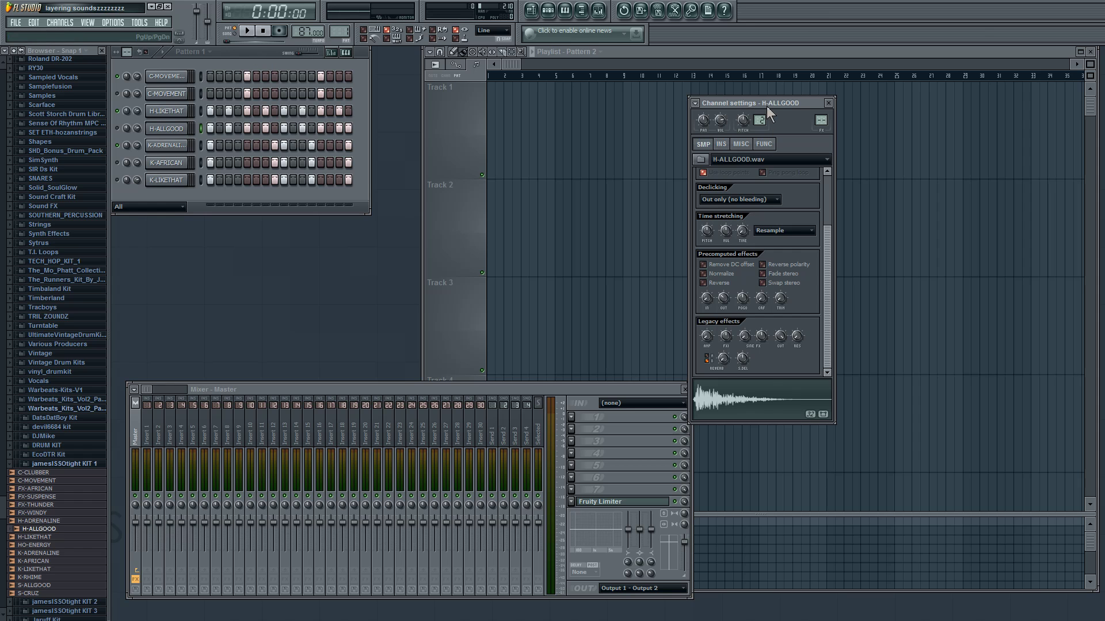
Step: Move the channel settings and mixer windows out of the way and collapse the jamesISSOtight KIT 1 folder
{"action": "left_click_drag", "start_coordinate": [766, 105], "coordinate": [843, 147]}
{"action": "mouse_move", "coordinate": [317, 387]}
{"action": "left_mouse_down"}
{"action": "mouse_move", "coordinate": [315, 400]}
{"action": "mouse_move", "coordinate": [326, 395]}
{"action": "left_mouse_up"}
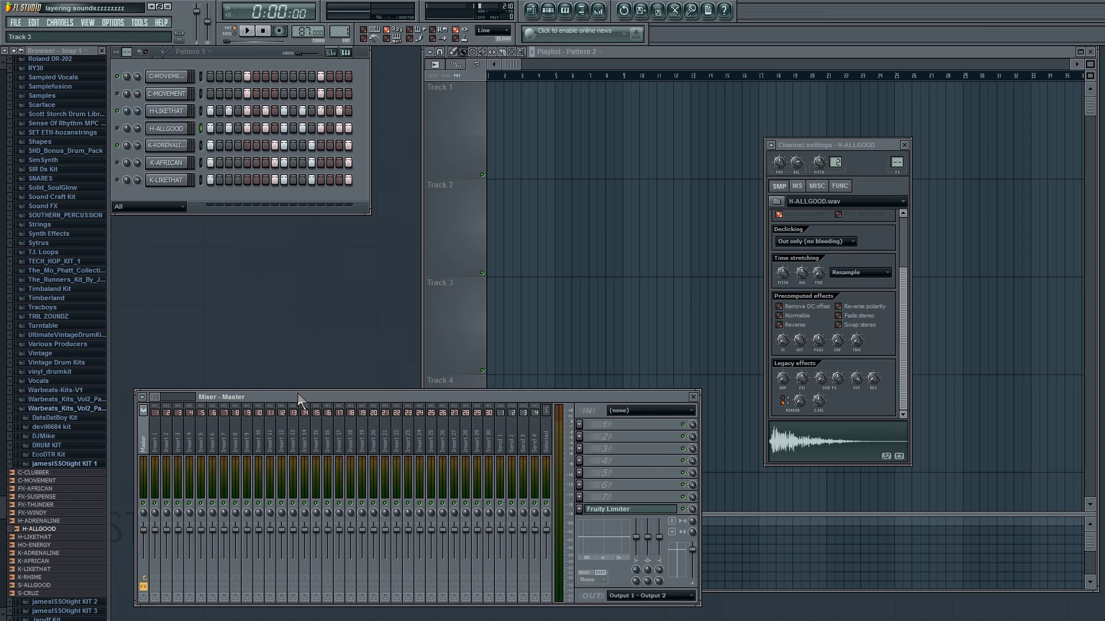
{"action": "left_click_drag", "start_coordinate": [298, 394], "coordinate": [290, 398]}
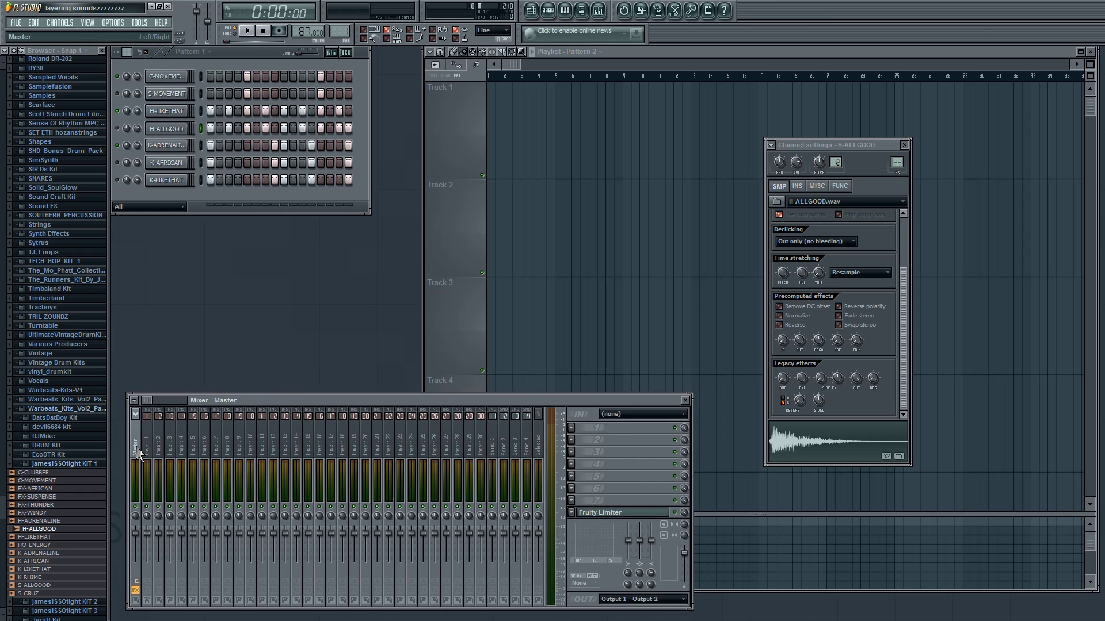
{"action": "left_click", "coordinate": [89, 464]}
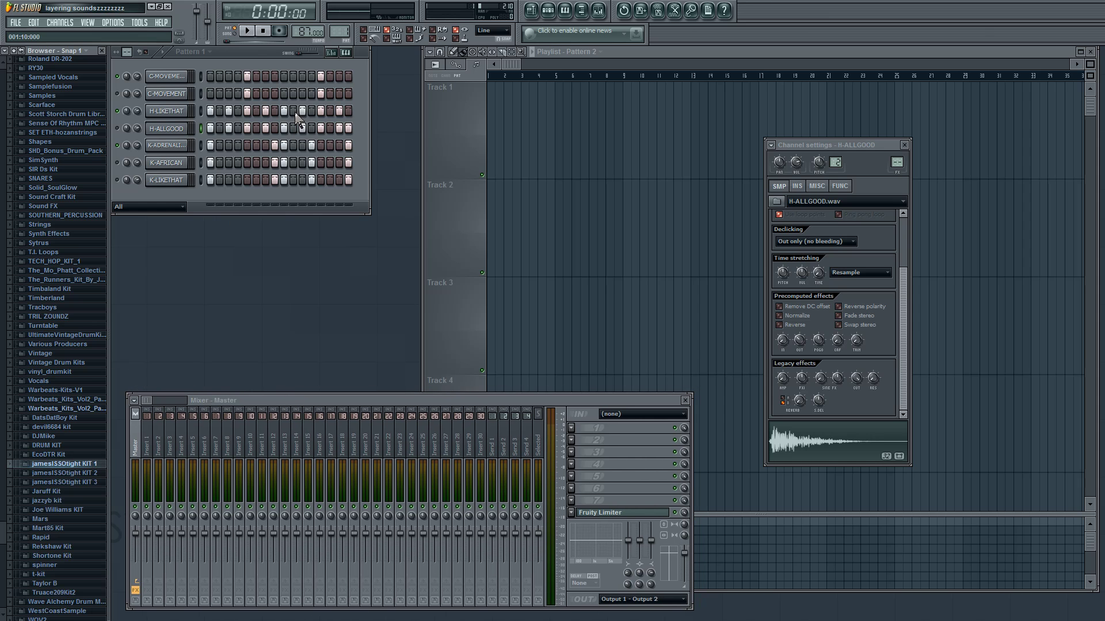
Step: Set the tempo to 94 with slightly more main swing and play the pattern
{"action": "scroll", "coordinate": [307, 31], "scroll_direction": "up", "scroll_amount": 10}
{"action": "left_click", "coordinate": [248, 31]}
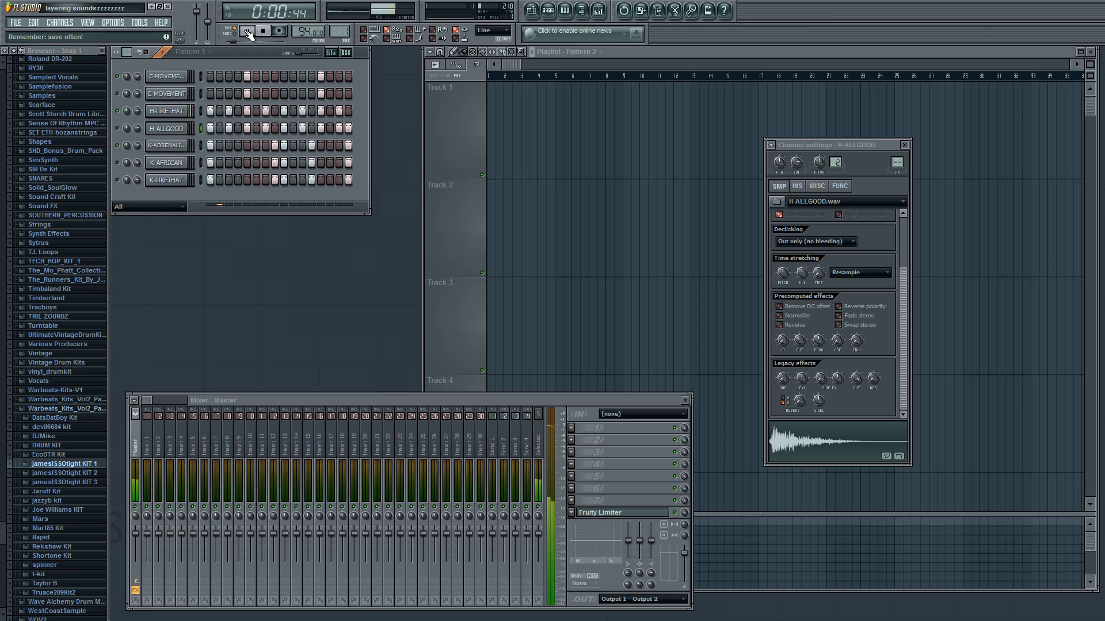
{"action": "left_click", "coordinate": [262, 31]}
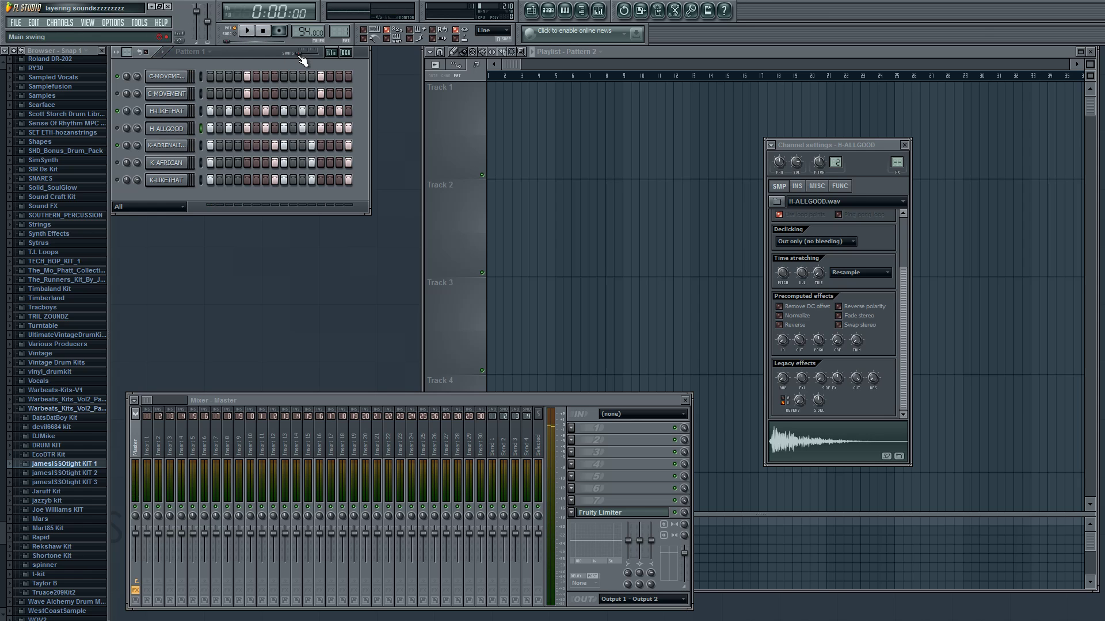
{"action": "left_click_drag", "start_coordinate": [298, 56], "coordinate": [311, 57]}
{"action": "left_click", "coordinate": [252, 34]}
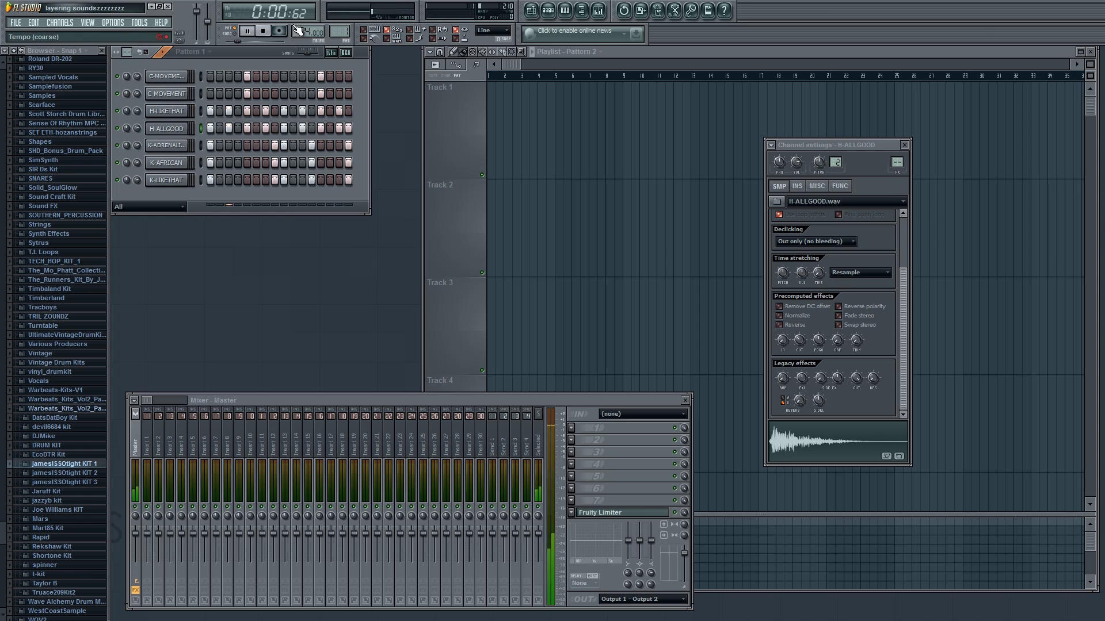
Step: Stop the pattern and inspect the sample waveforms of the K-LIKETHAT and K-AFRICAN channels in their channel settings
{"action": "key", "text": "space"}
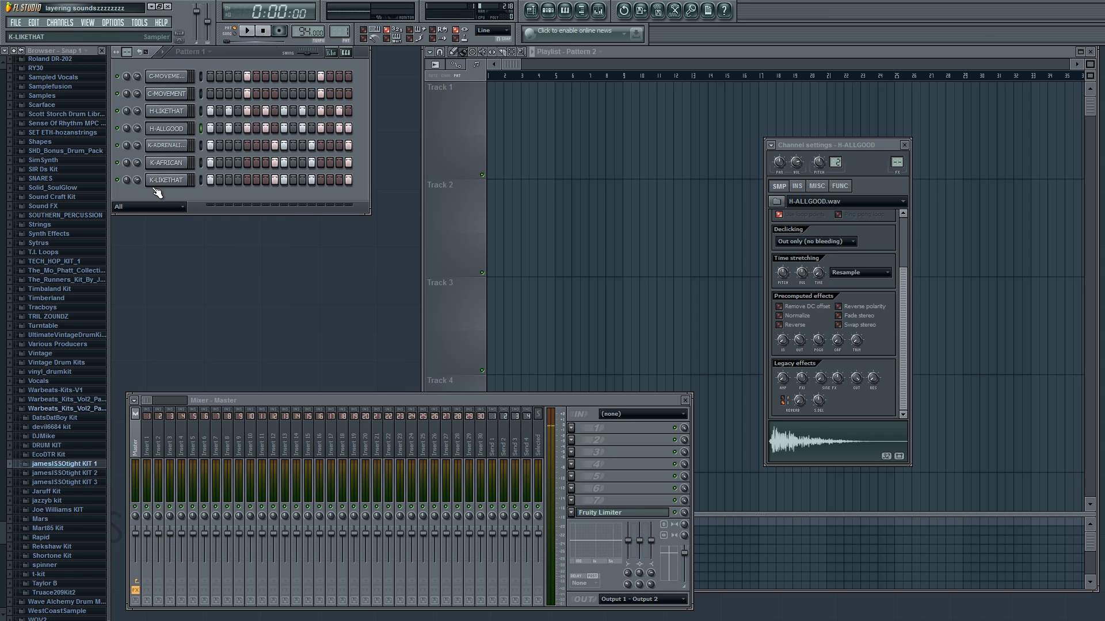
{"action": "left_click", "coordinate": [166, 178]}
{"action": "left_click", "coordinate": [167, 180]}
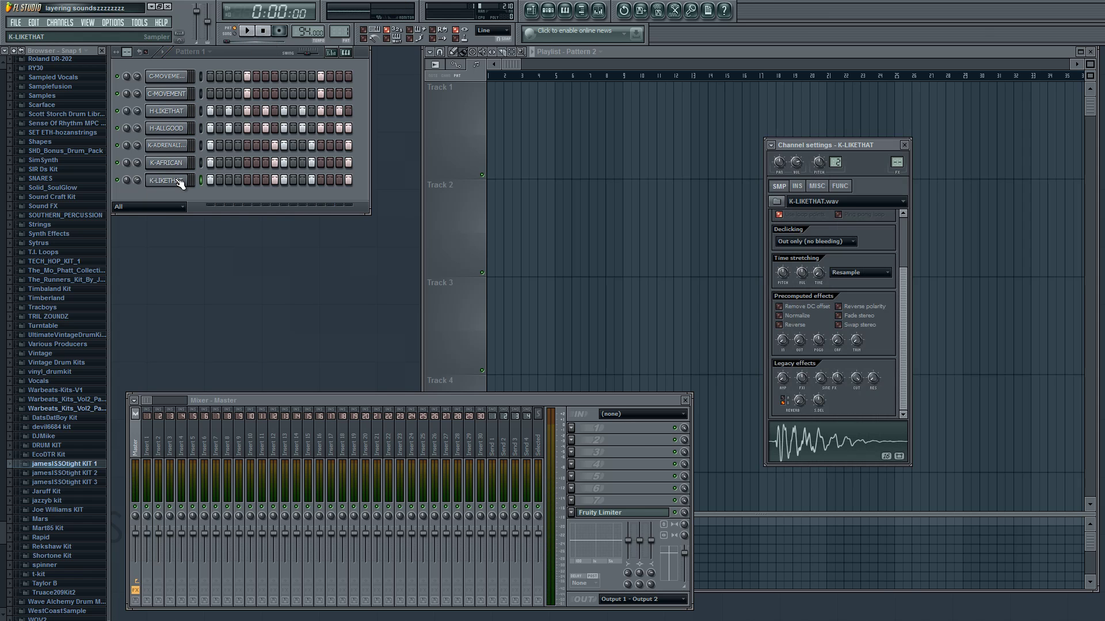
{"action": "left_click", "coordinate": [179, 167]}
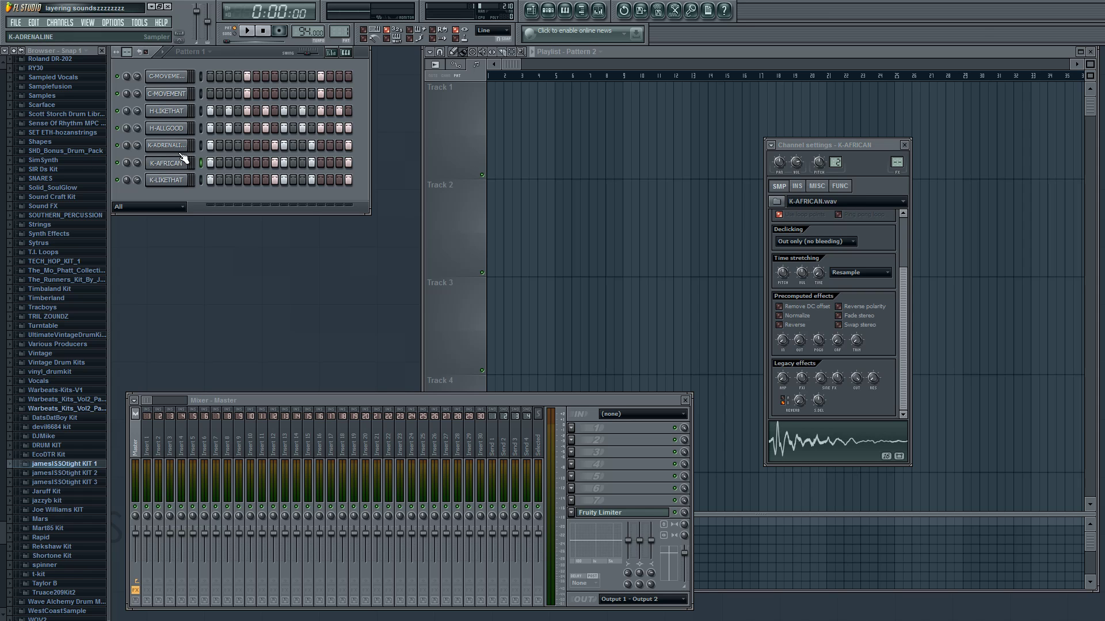
{"action": "left_click", "coordinate": [181, 167]}
{"action": "left_click", "coordinate": [181, 168]}
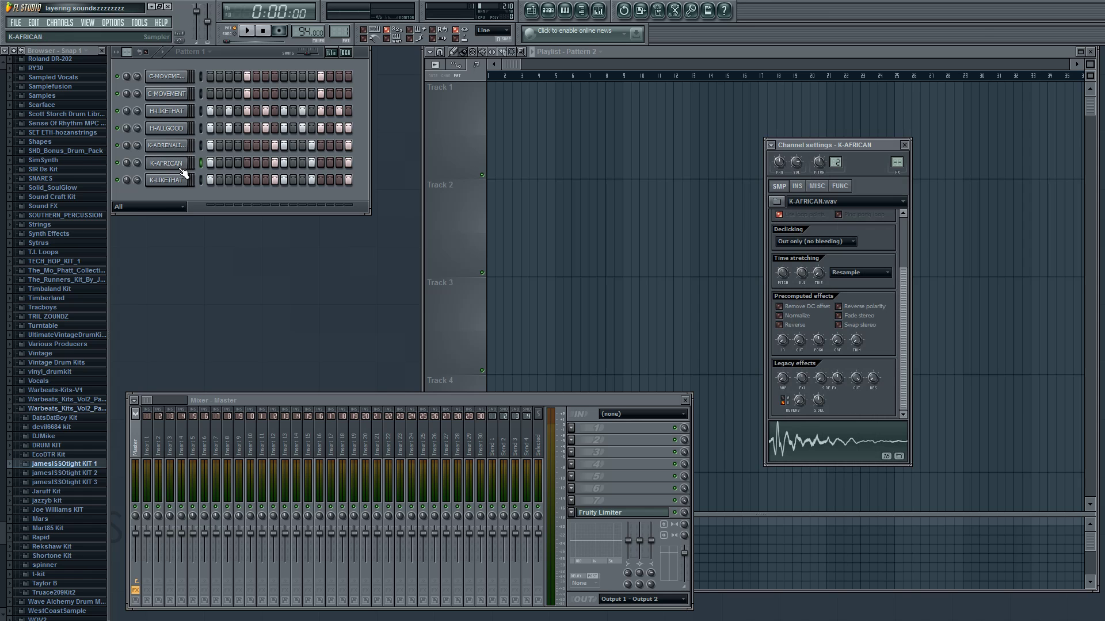
Step: Set the K-AFRICAN sample's precomputed fade-out to 29%, preview the shortened kick and play the pattern with it
{"action": "left_click", "coordinate": [863, 437]}
{"action": "left_click_drag", "start_coordinate": [800, 340], "coordinate": [789, 321]}
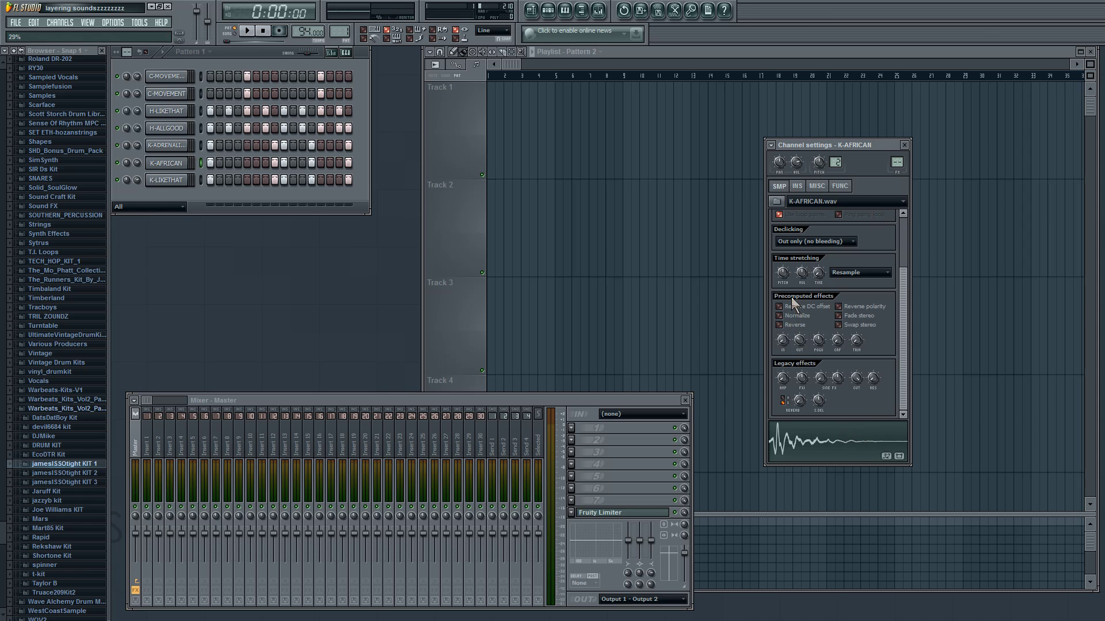
{"action": "left_click", "coordinate": [839, 442]}
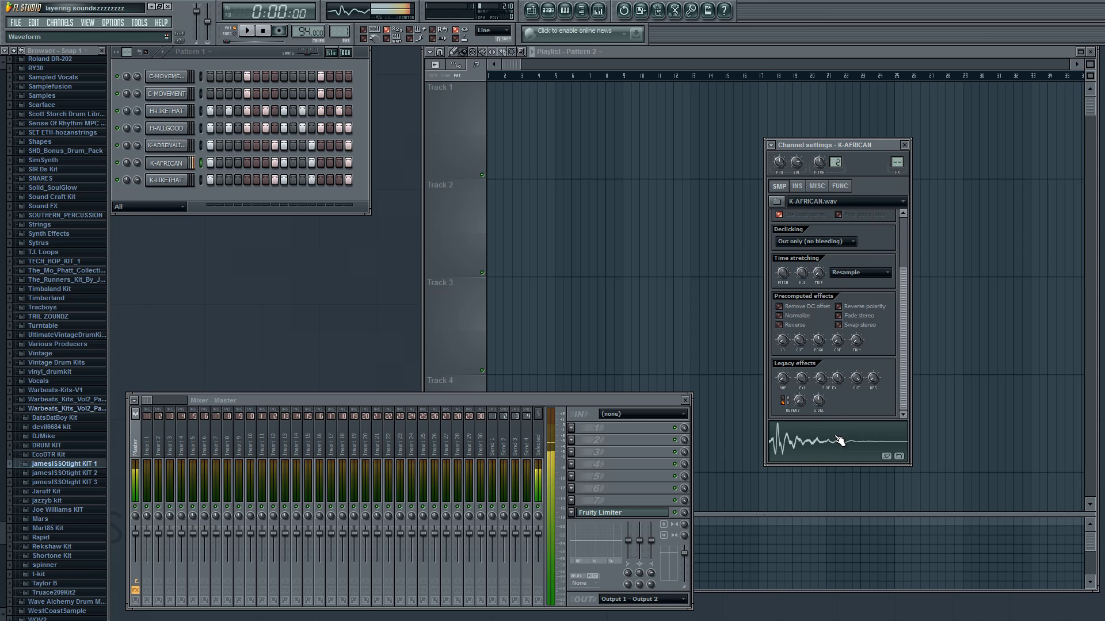
{"action": "key", "text": "space"}
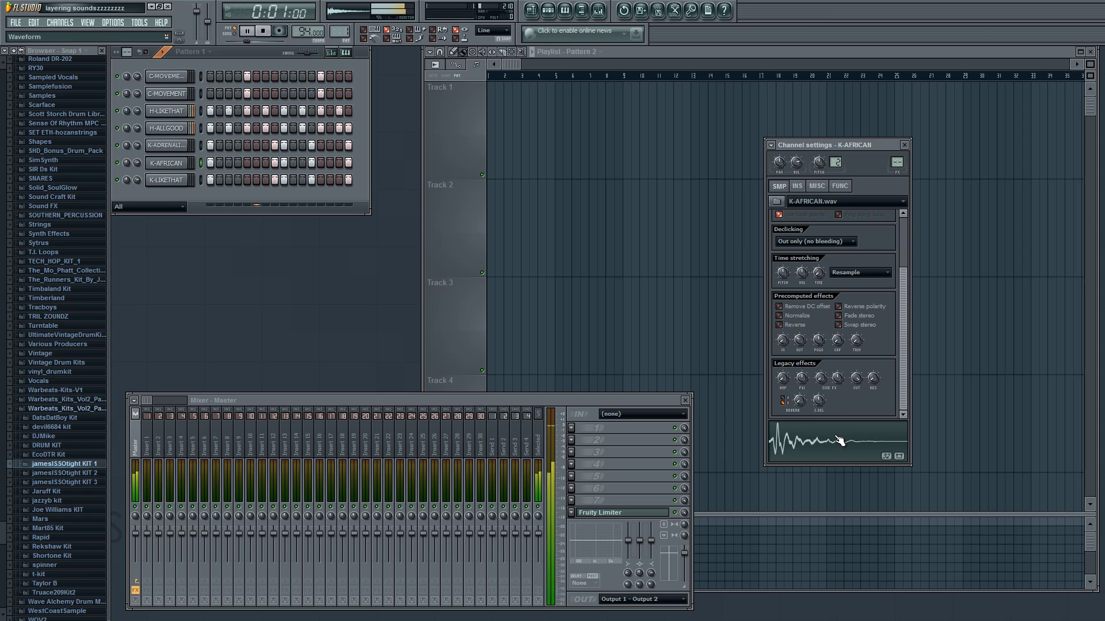
{"action": "key", "text": "space"}
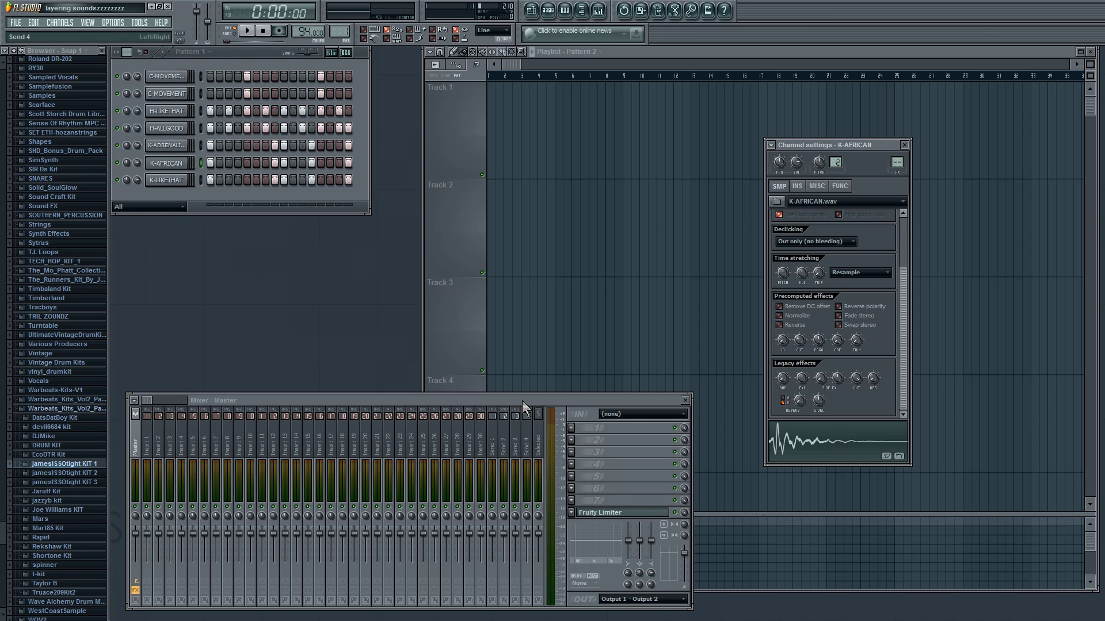
{"action": "left_click_drag", "start_coordinate": [523, 398], "coordinate": [525, 396]}
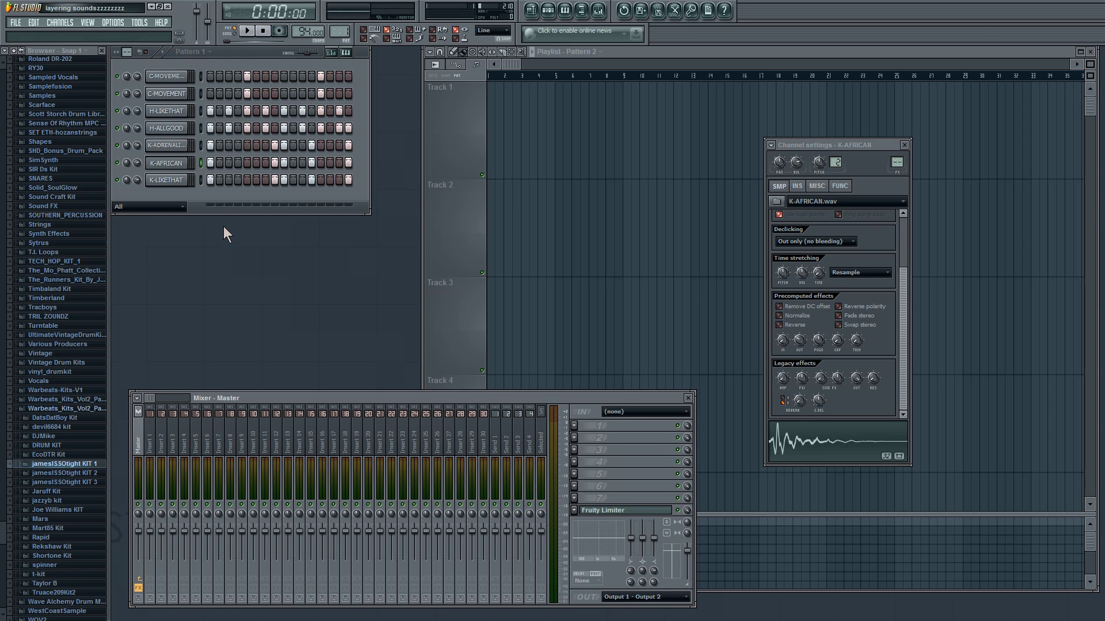
{"action": "left_click", "coordinate": [235, 208]}
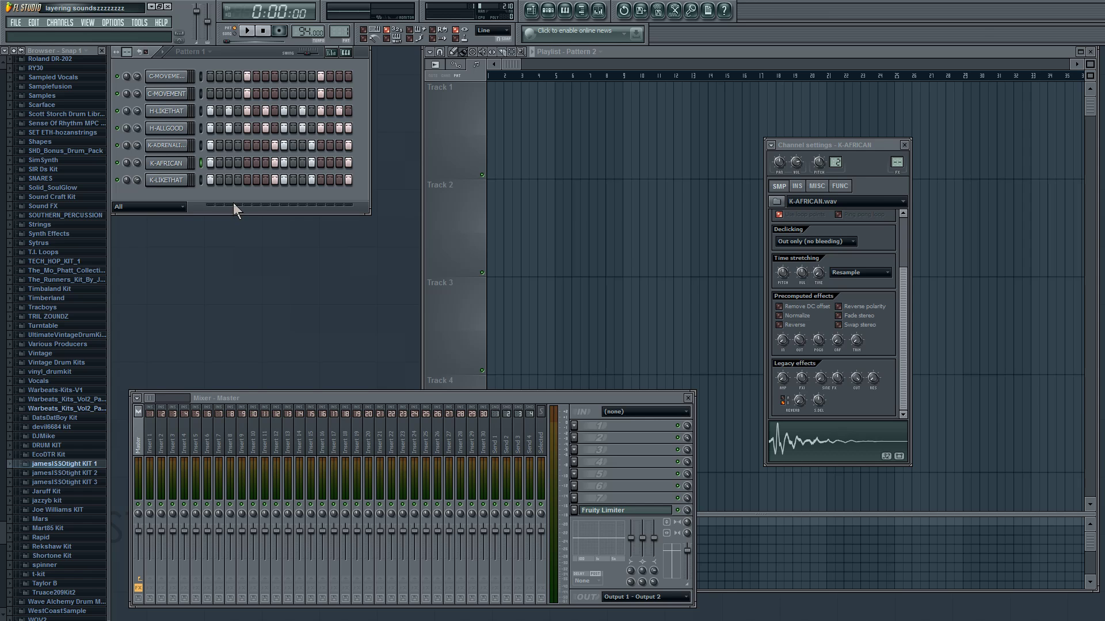